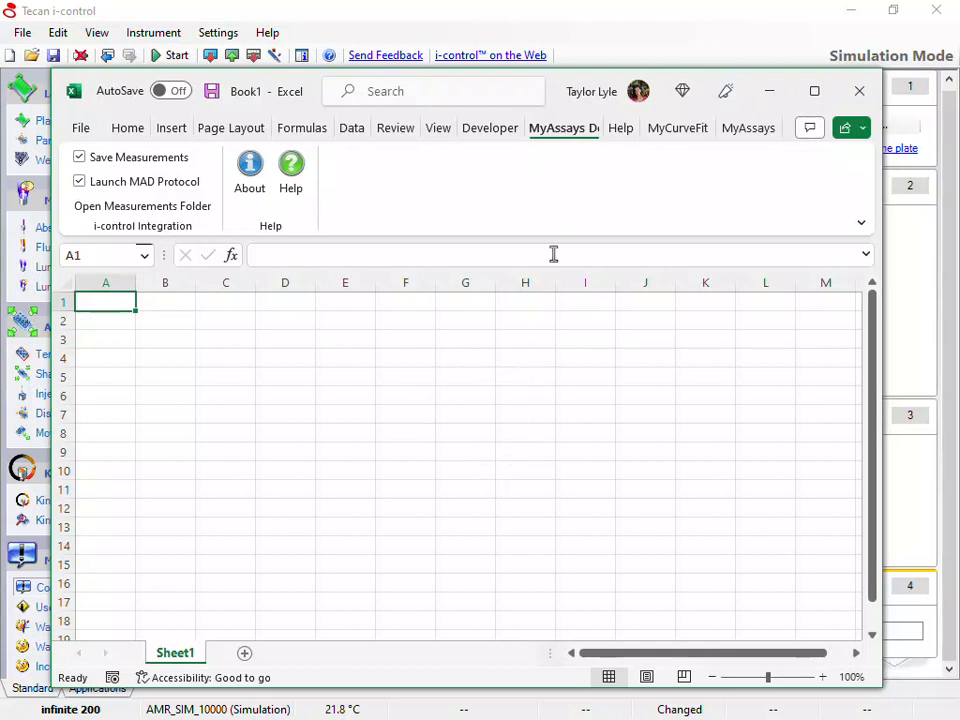
# Switch to Tecan i-control, run the measurement with the comment MAD Tecan icontrol demo, and review and close the PDF report.
pyautogui.click(549, 12)
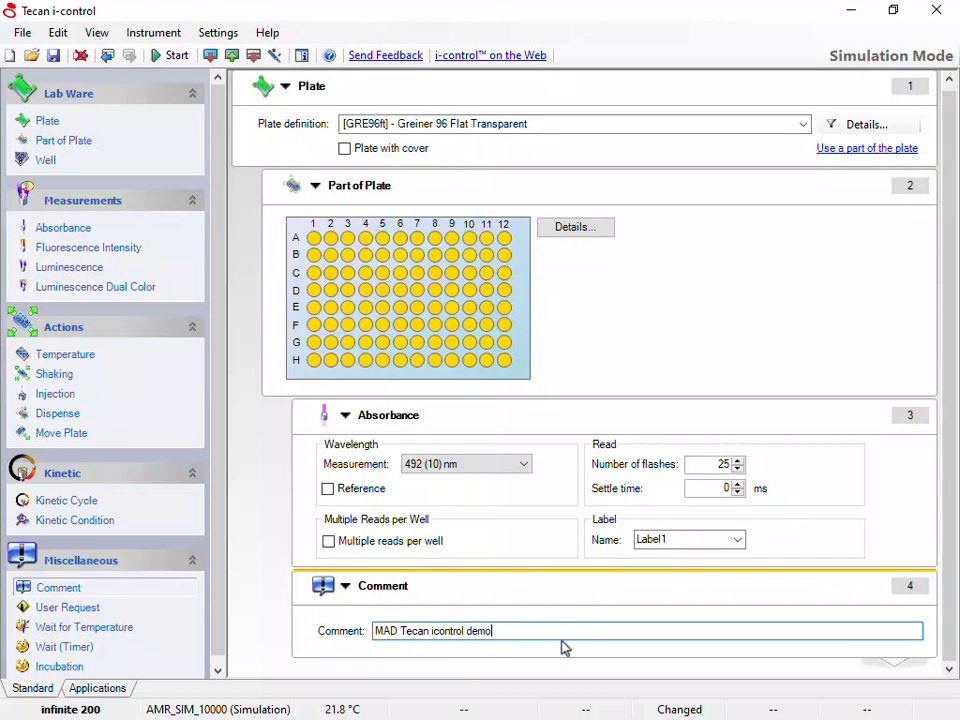
pyautogui.click(175, 56)
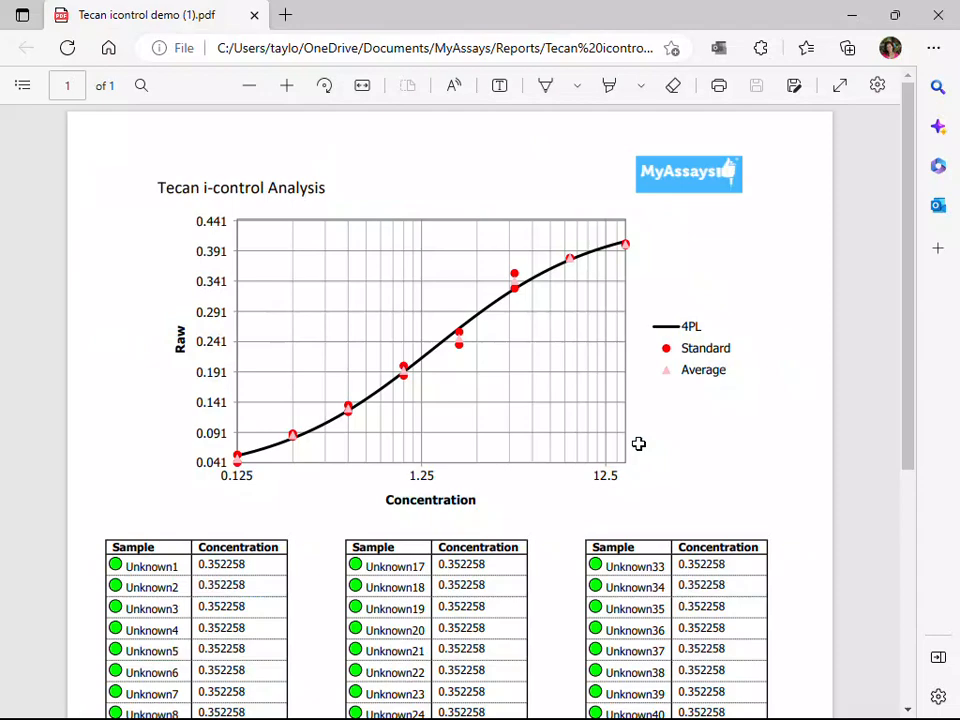
pyautogui.scroll(-4, 638, 445)
pyautogui.scroll(4, 640, 450)
pyautogui.click(937, 15)
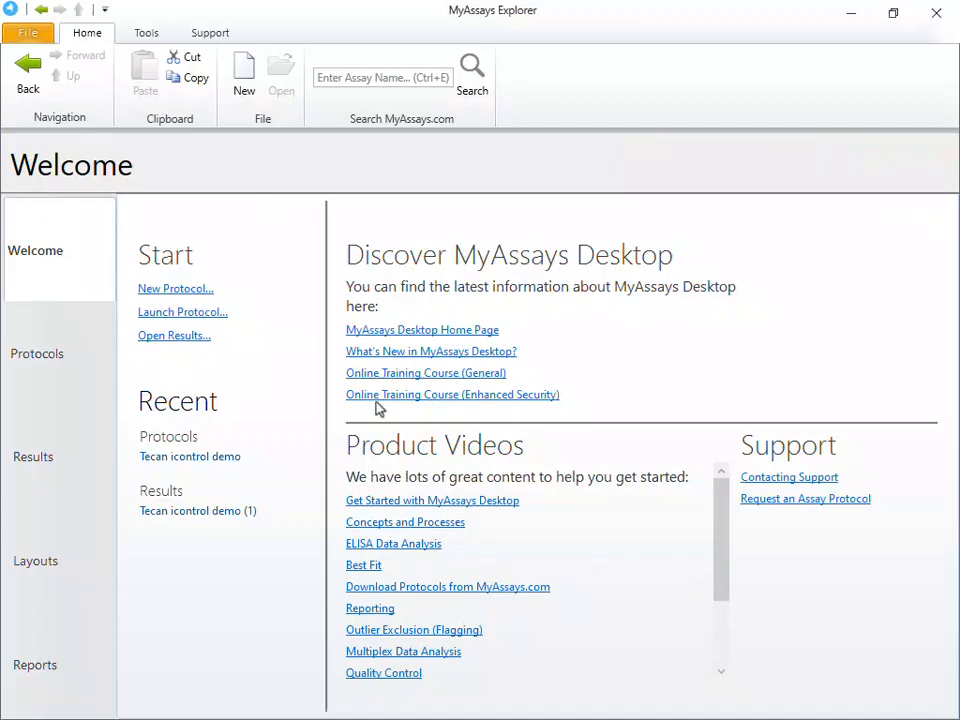
# Locate the Tecan icontrol protocol in the protocols list of MyAssays Explorer.
pyautogui.click(32, 354)
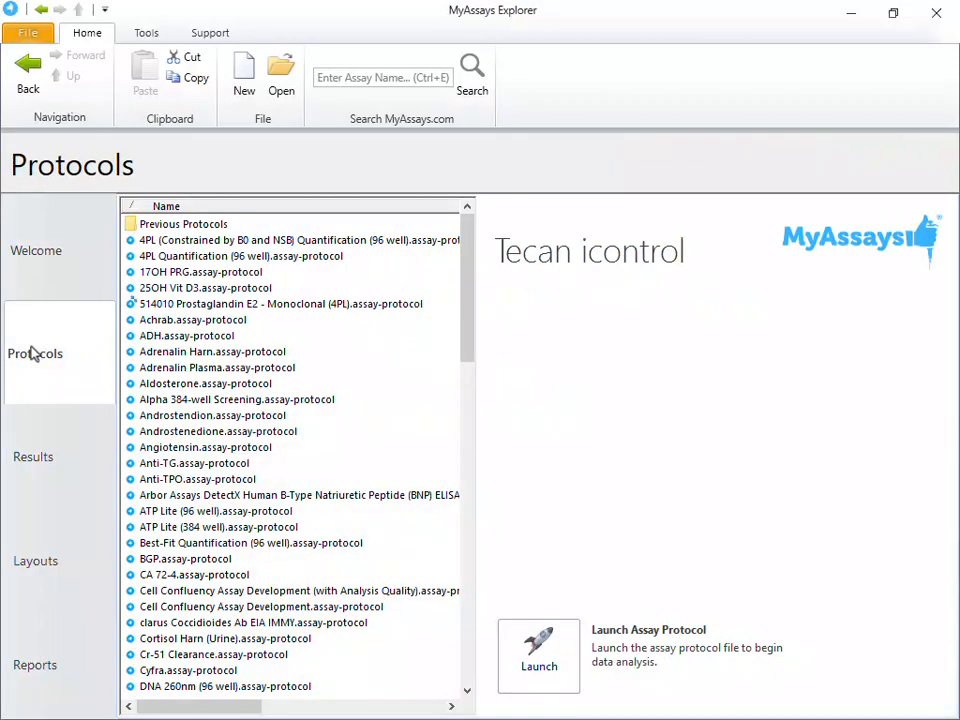
pyautogui.scroll(-20, 350, 400)
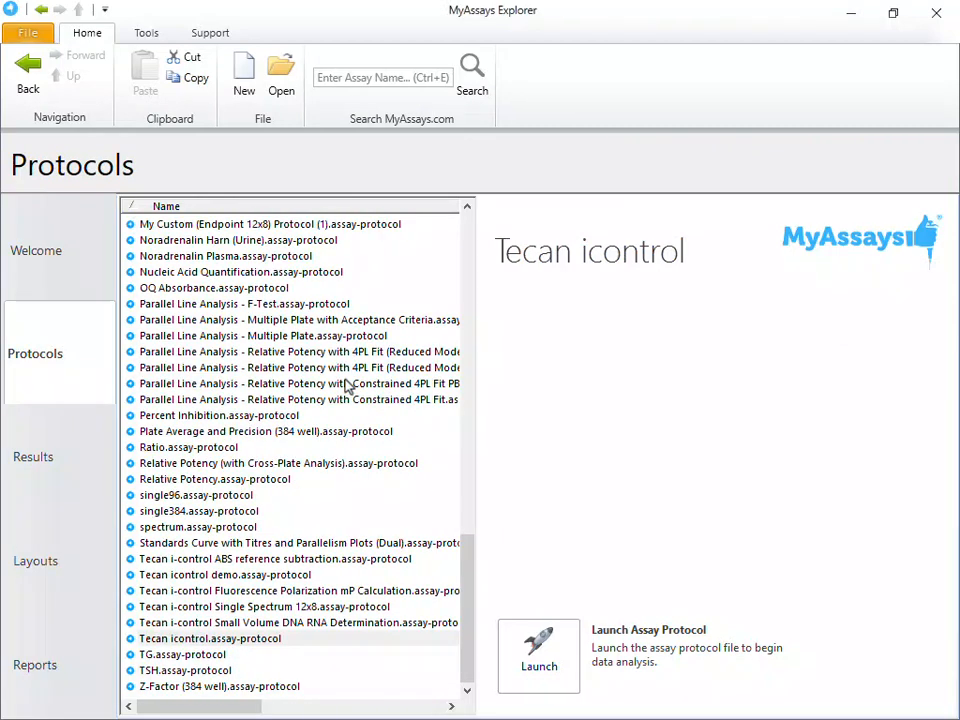
pyautogui.click(366, 640)
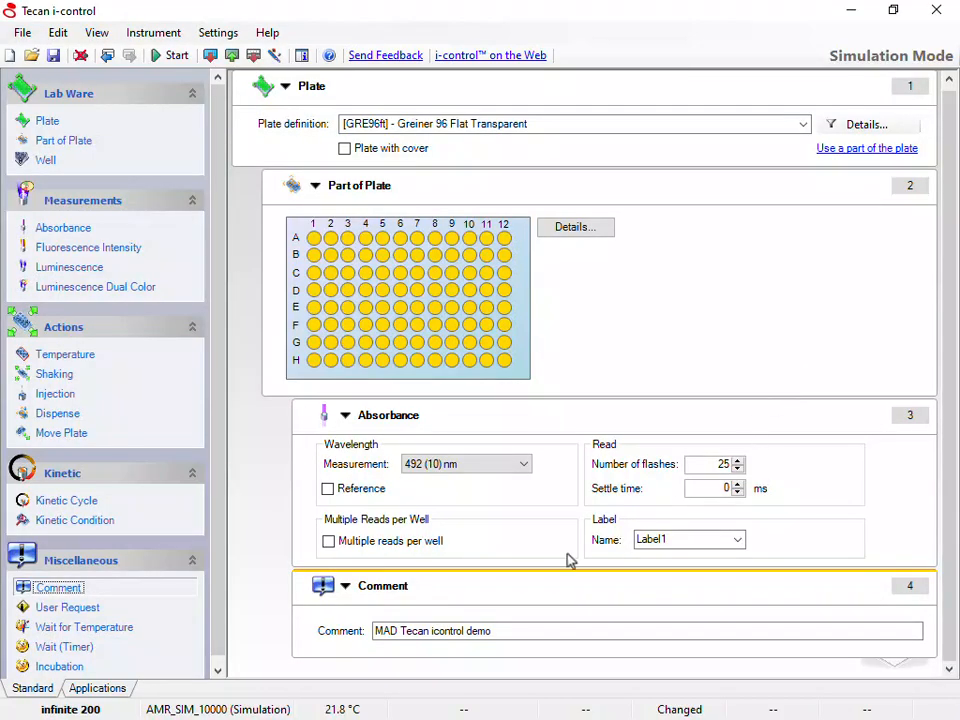
# Change the comment to MAD Tecan icontrol and start the plate measurement.
pyautogui.click(507, 633)
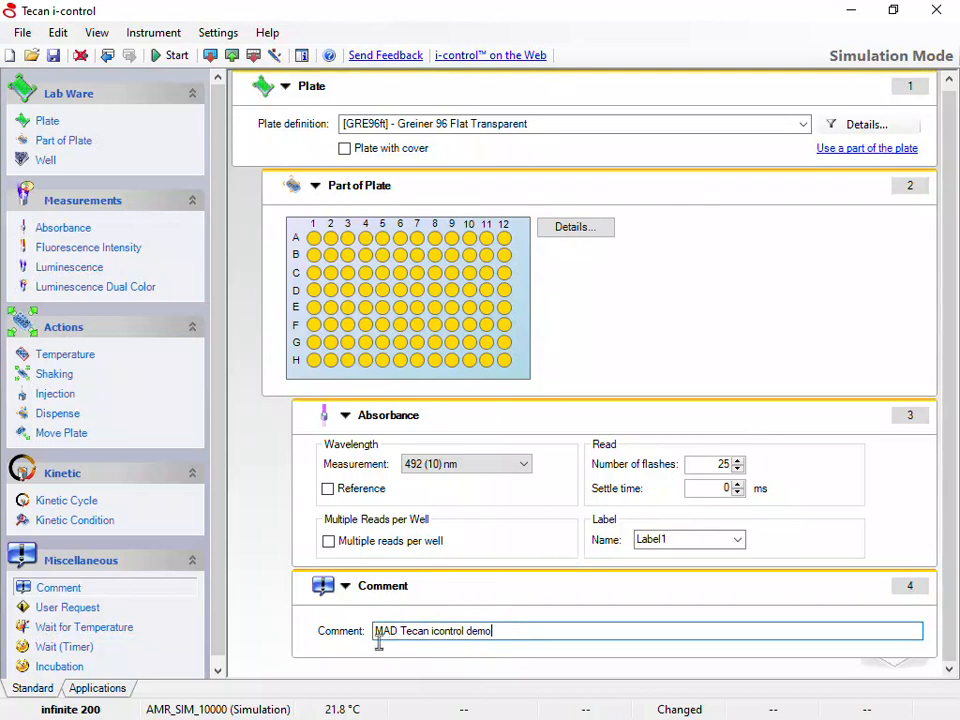
pyautogui.hotkey('ctrl', 'a')
pyautogui.press('BackSpace')
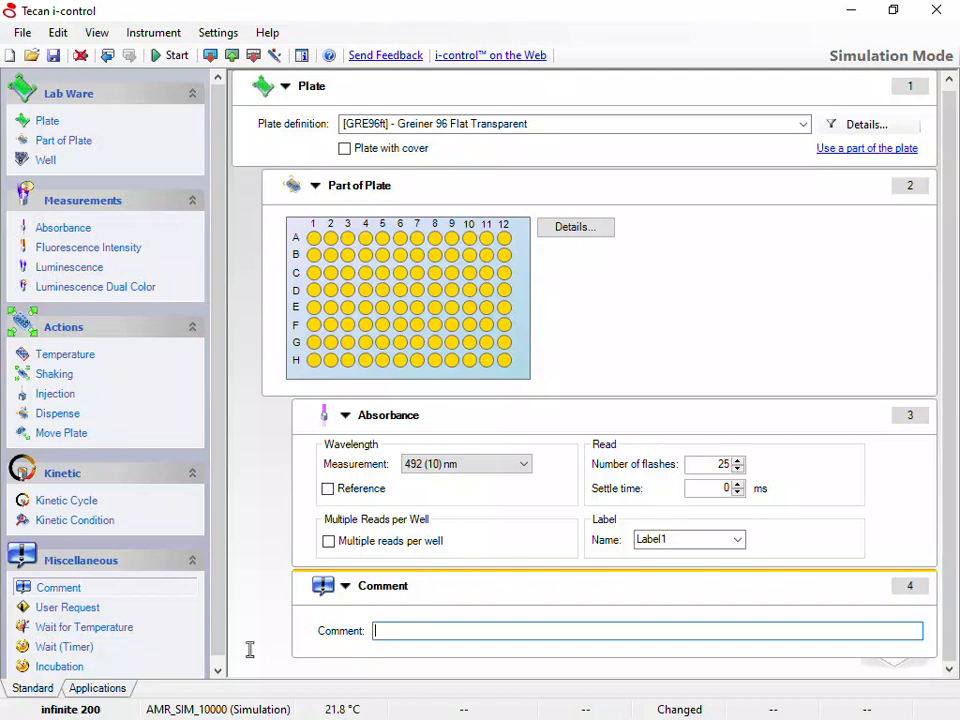
pyautogui.write('MAD Tecan icontrol')
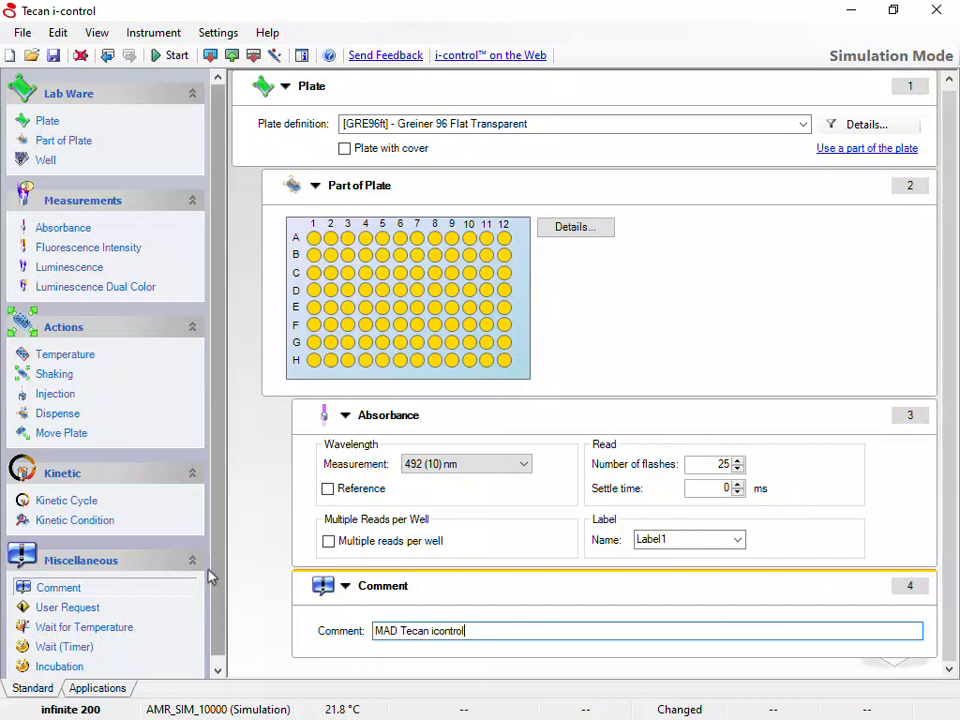
pyautogui.click(172, 64)
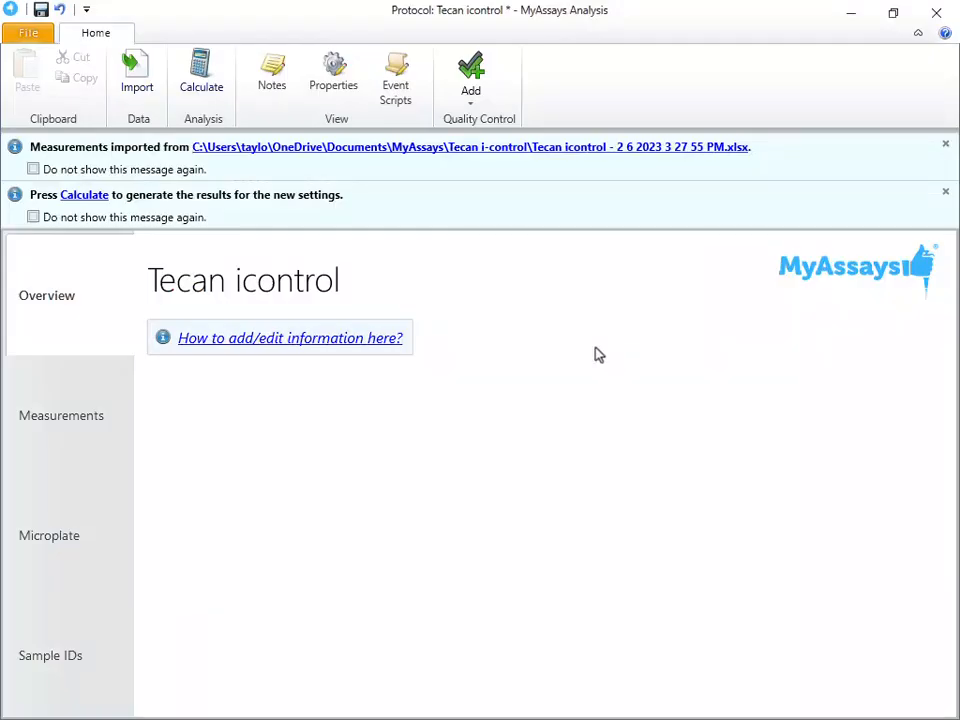
# View the sample IDs of the imported measurements and calculate the Tecan icontrol results.
pyautogui.click(80, 690)
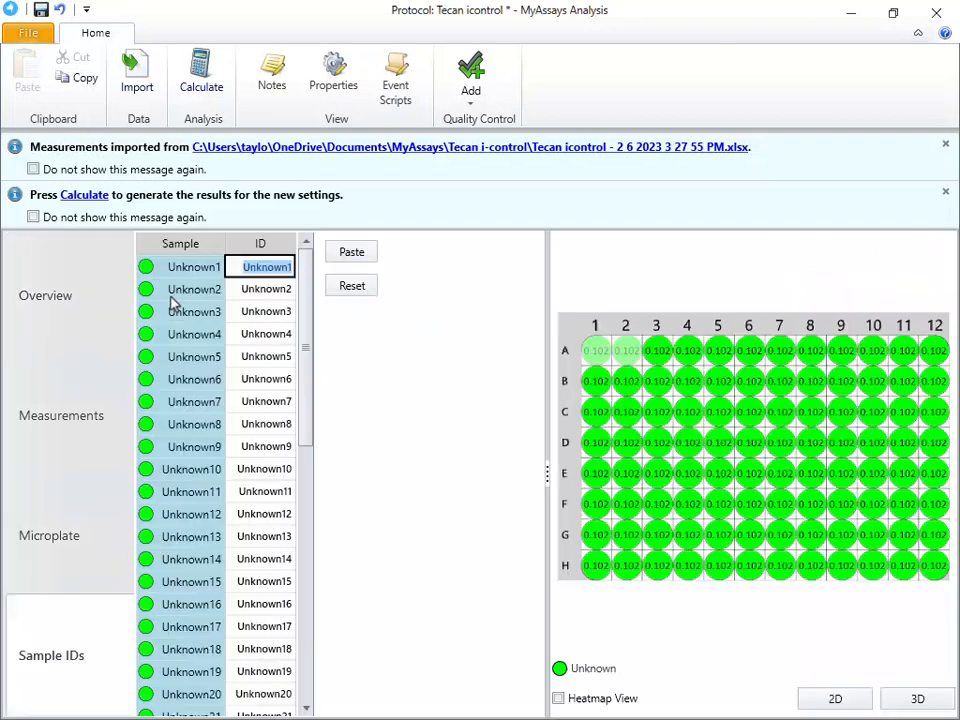
pyautogui.click(94, 199)
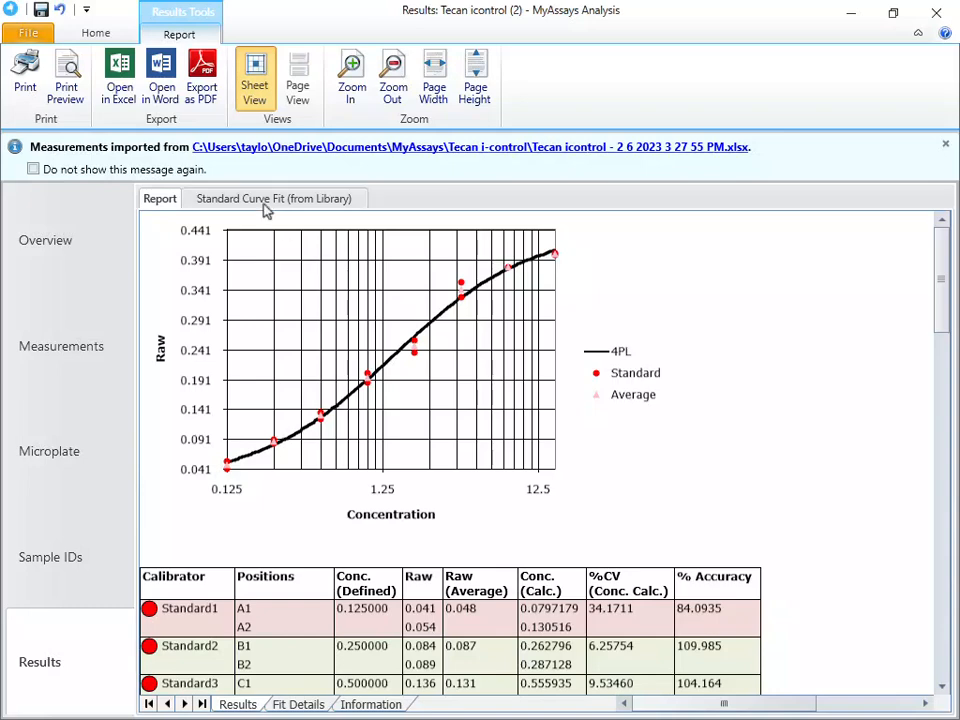
# Enable auto commands to calculate, export and launch a PDF report, and run with no application window.
pyautogui.click(27, 30)
pyautogui.click(70, 214)
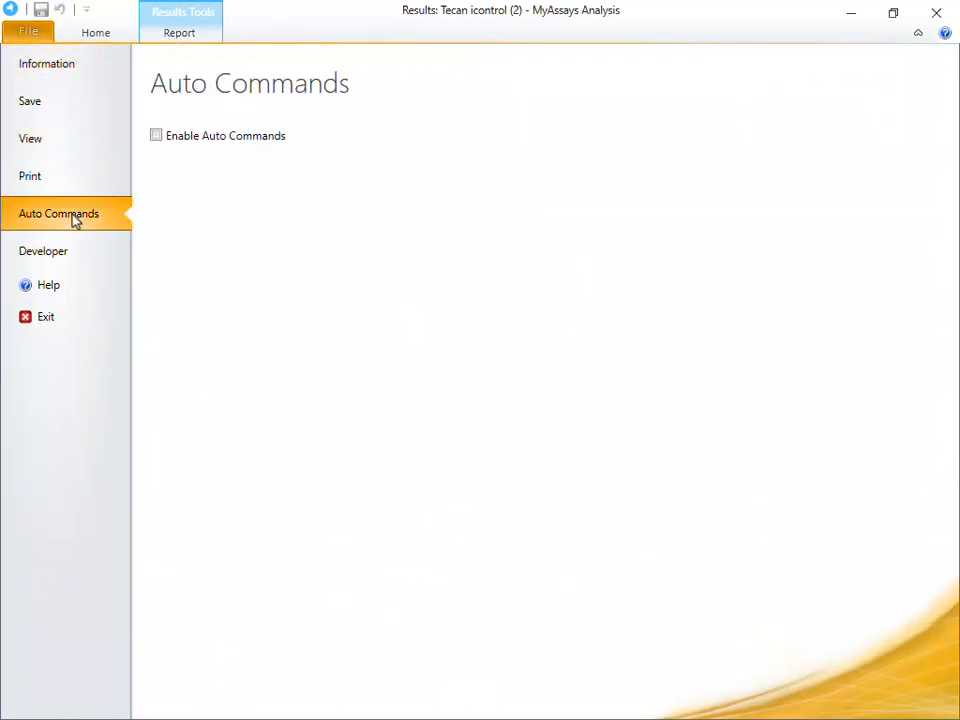
pyautogui.click(208, 146)
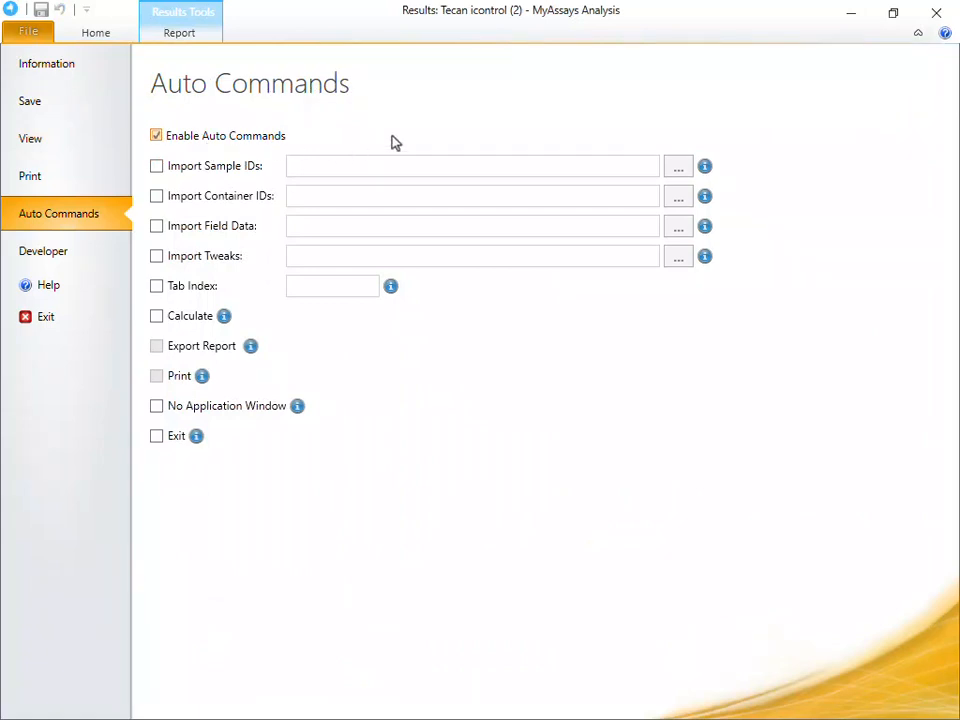
pyautogui.click(197, 316)
pyautogui.click(200, 346)
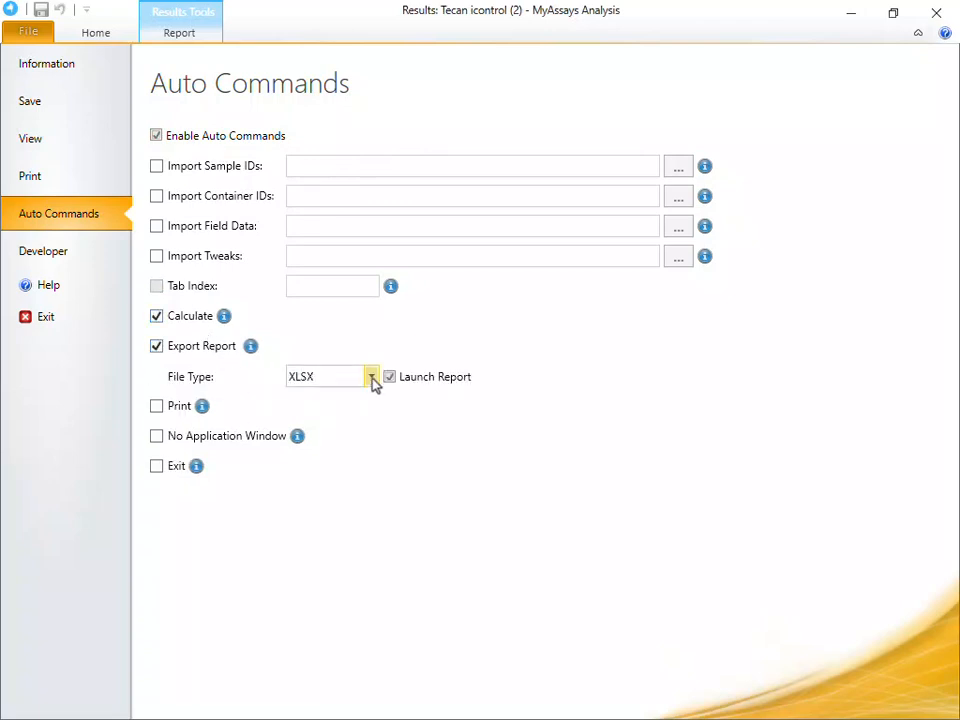
pyautogui.click(371, 377)
pyautogui.click(370, 422)
pyautogui.click(266, 444)
# Save the Tecan icontrol results with the auto command settings and close the analysis.
pyautogui.click(83, 35)
pyautogui.click(41, 10)
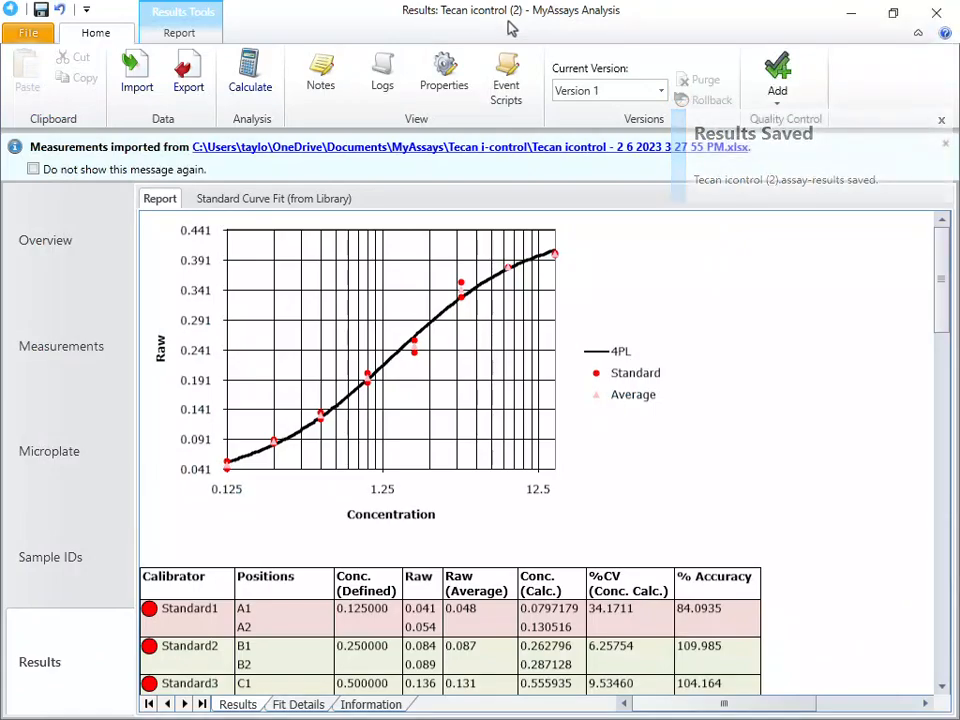
pyautogui.click(938, 22)
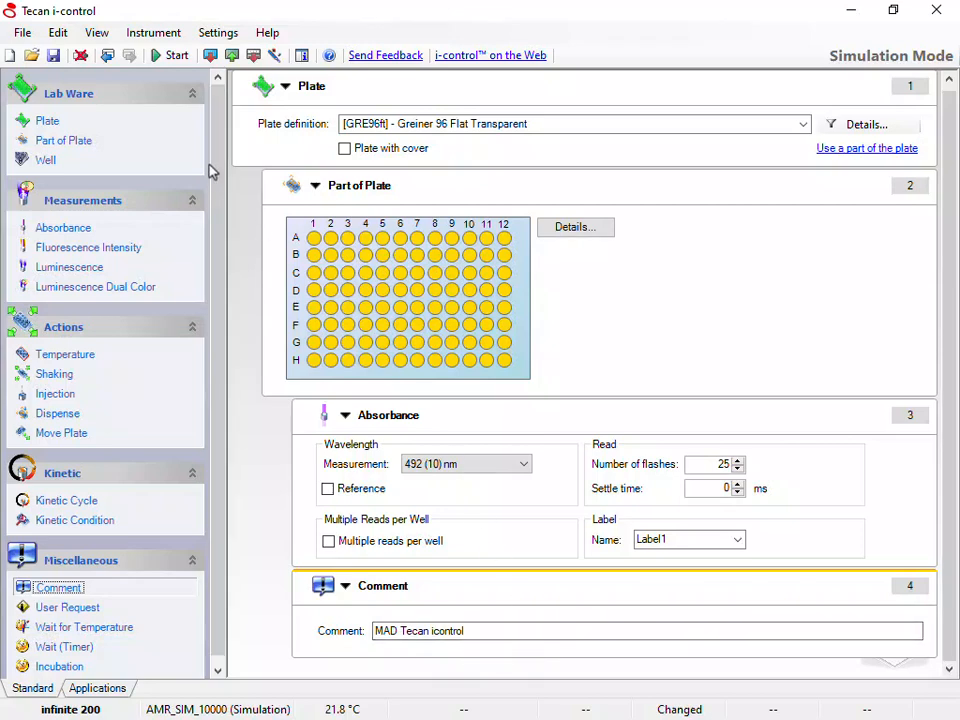
# Run the measurement again and review the curve and sample concentrations in the automatically exported PDF report.
pyautogui.click(172, 55)
pyautogui.scroll(-5, 515, 341)
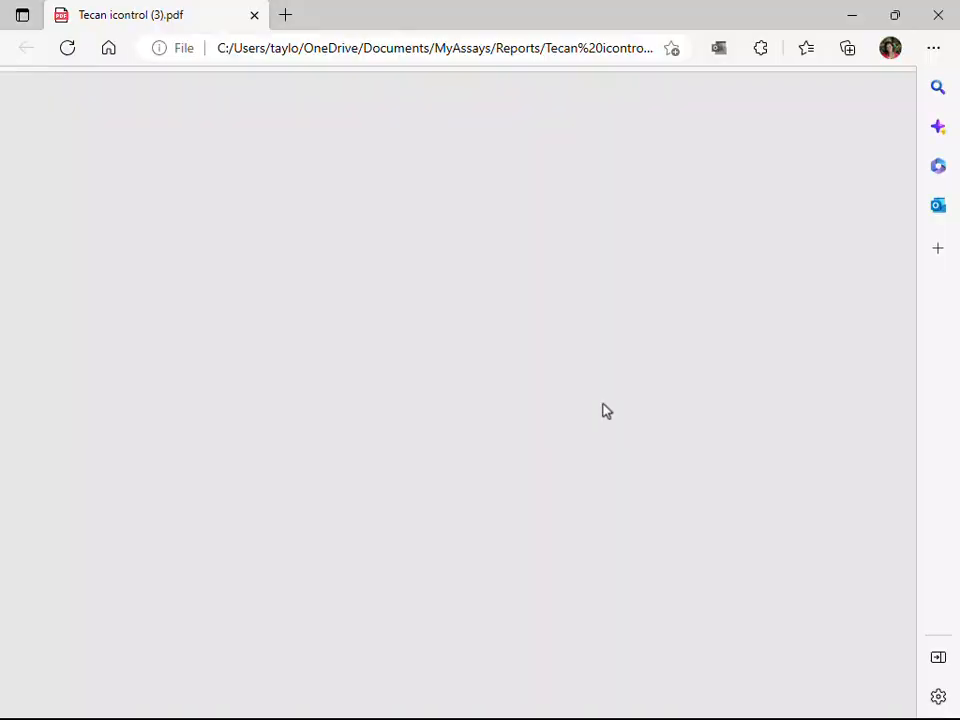
pyautogui.scroll(-3, 688, 360)
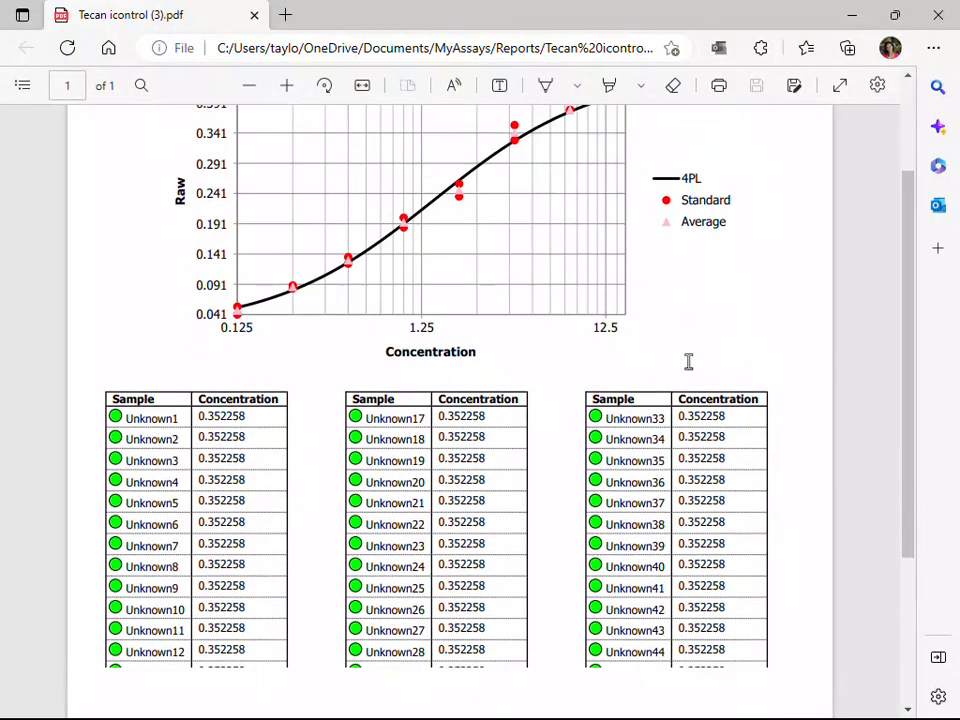
pyautogui.scroll(3, 690, 362)
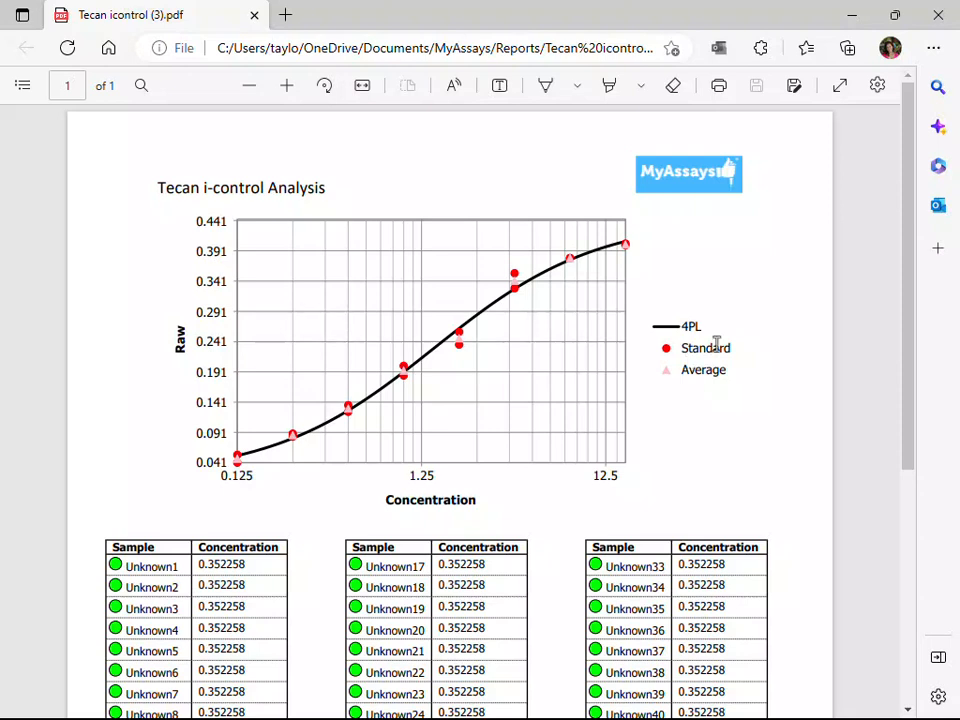
# Return to Tecan i-control, set the comment to MAD Factor and start the measurement.
pyautogui.hotkey('alt', 'Tab')
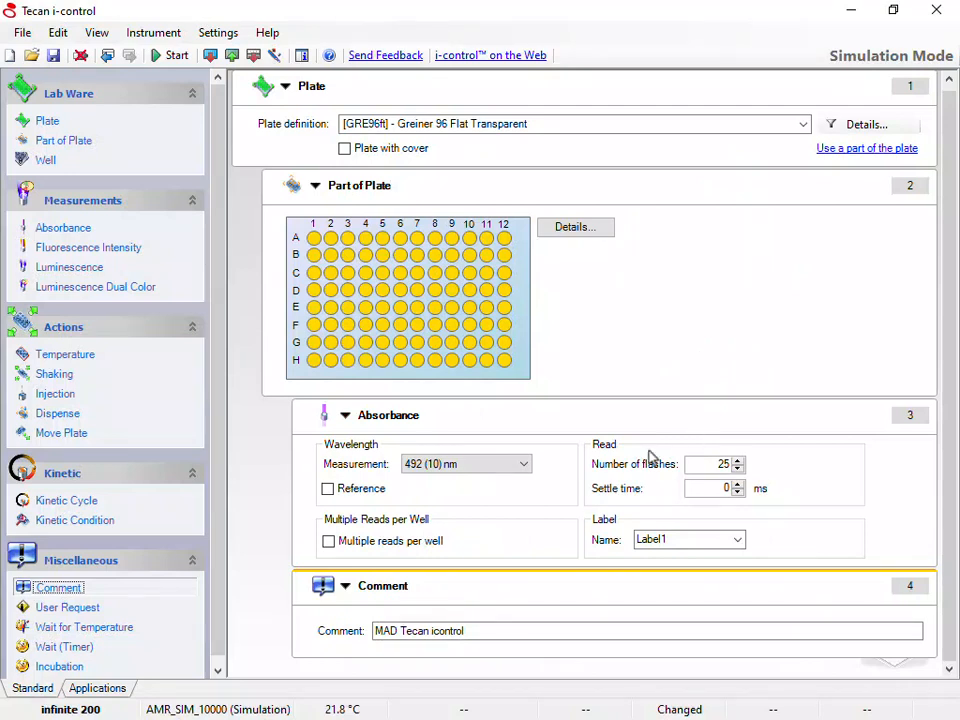
pyautogui.moveTo(491, 630); pyautogui.dragTo(173, 638)
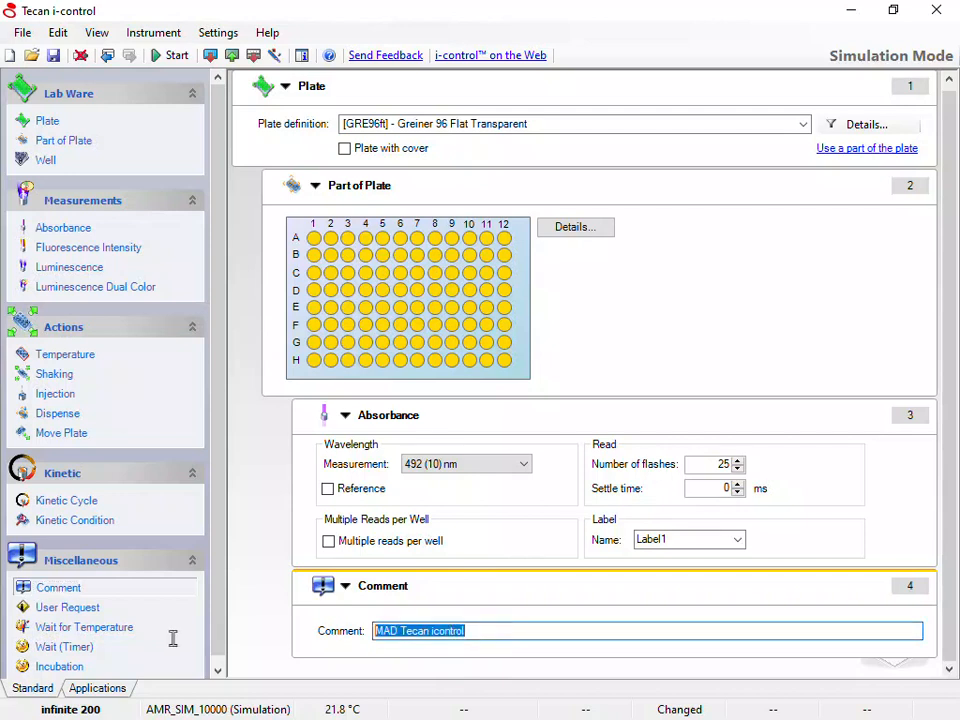
pyautogui.write('MAD Factor')
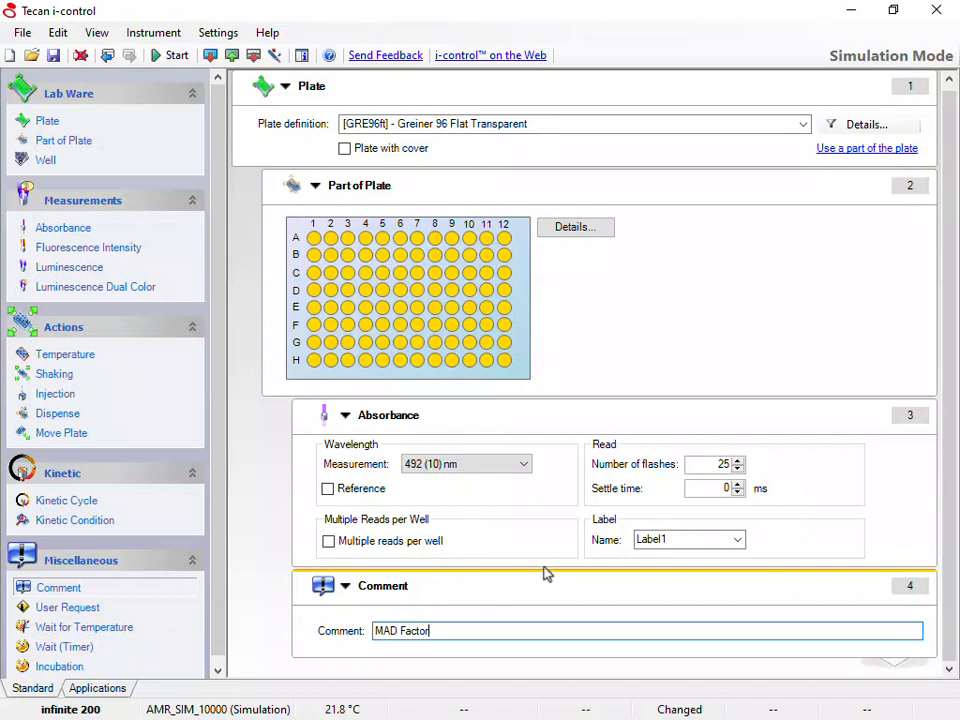
pyautogui.click(172, 56)
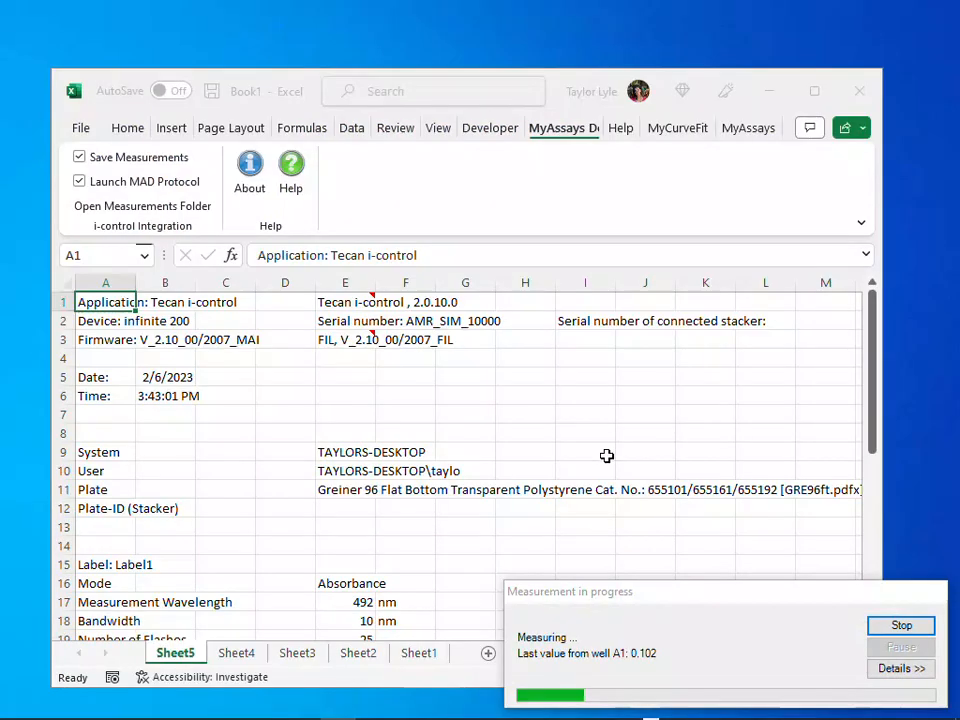
# Select cells B26:M33 as the endpoint measurement data for the new protocol and include metadata import configuration.
pyautogui.scroll(-7, 607, 456)
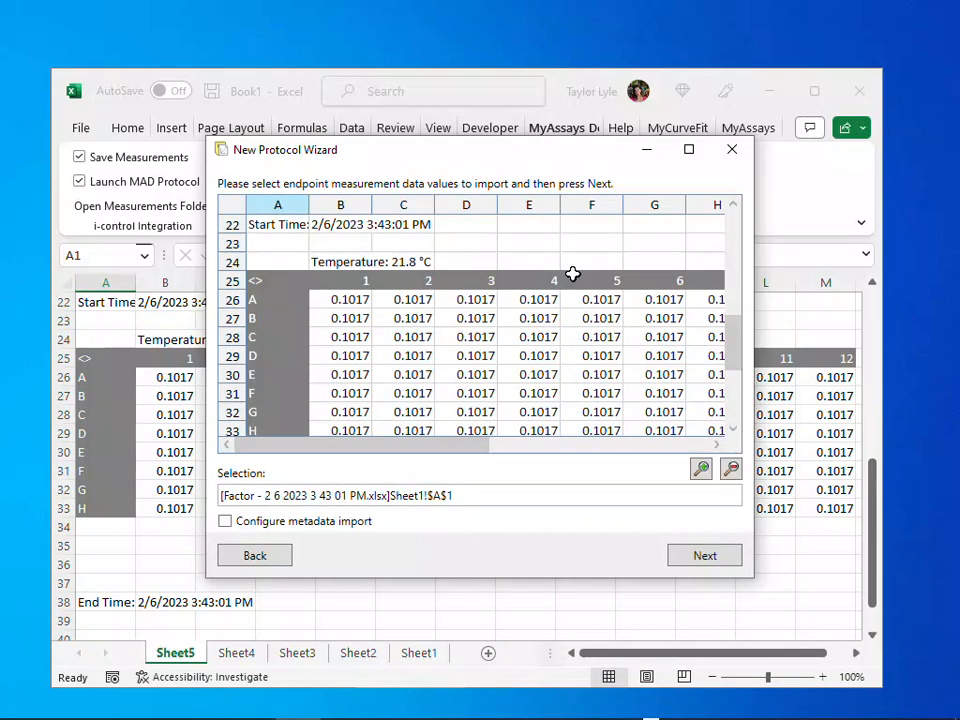
pyautogui.click(351, 297)
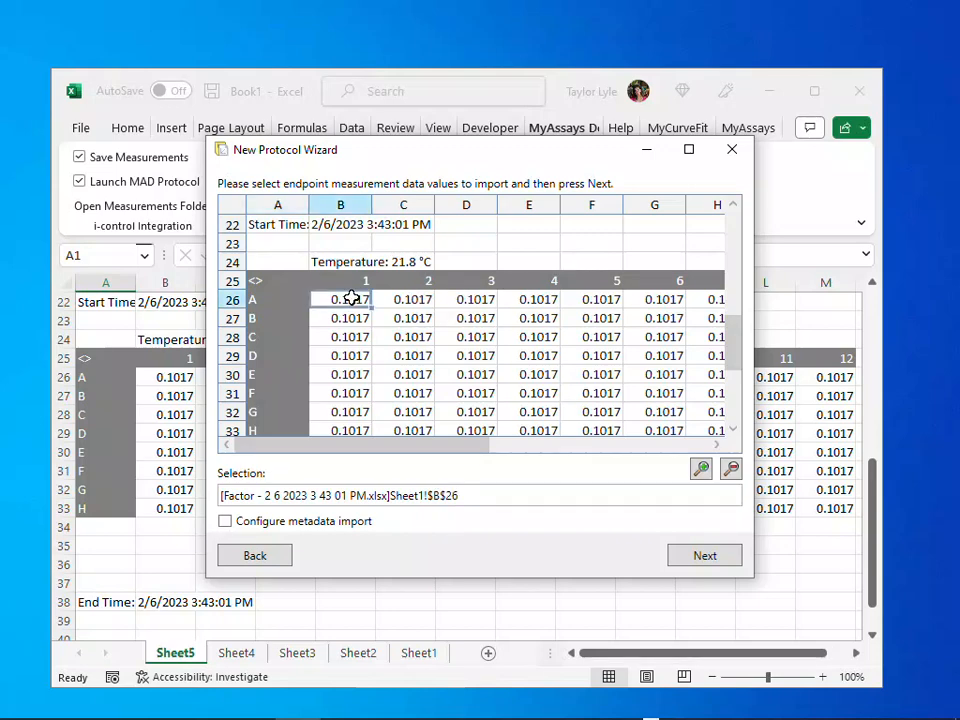
pyautogui.hotkey('ctrl', 'shift', 'Right')
pyautogui.hotkey('ctrl', 'shift', 'Down')
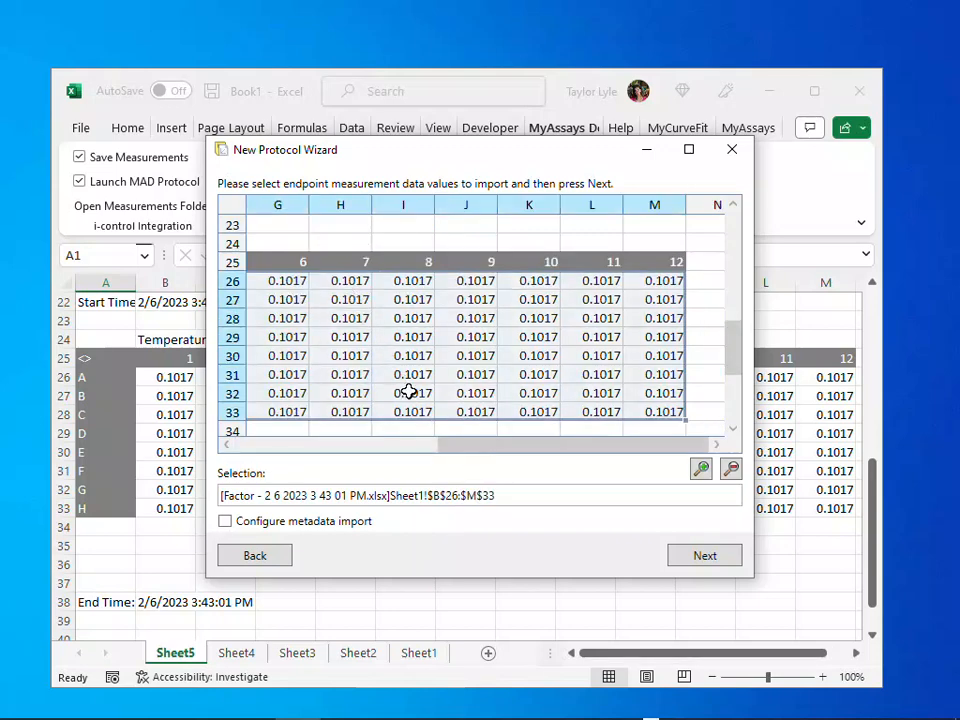
pyautogui.click(354, 521)
pyautogui.click(703, 556)
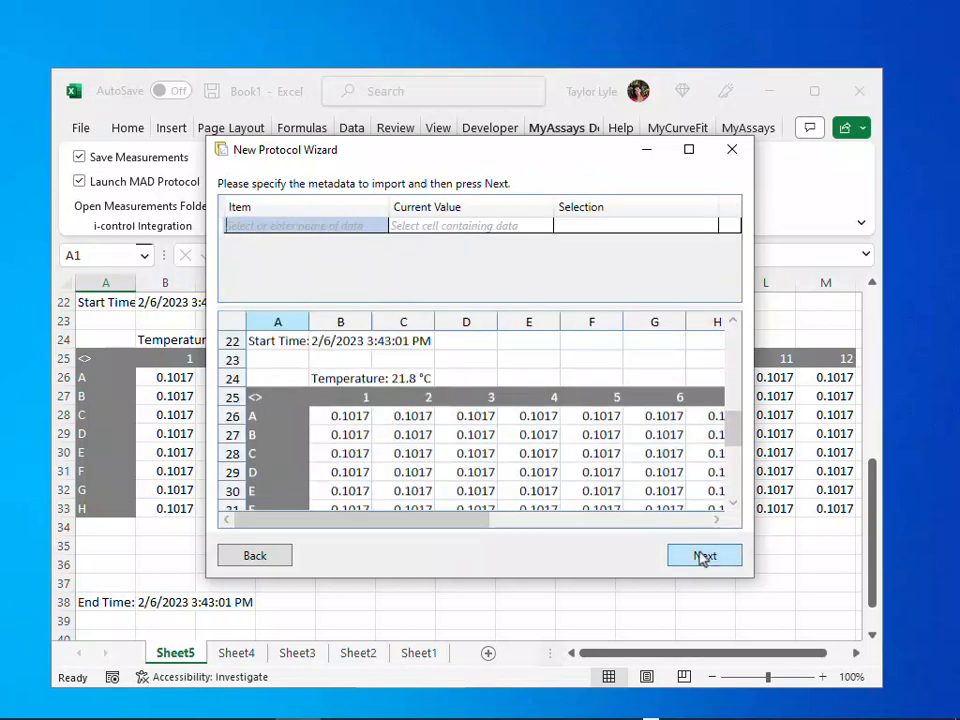
# Add Date from cell B5 and Time from cell B6 as metadata items to import.
pyautogui.scroll(7, 306, 420)
pyautogui.click(285, 414)
pyautogui.click(338, 415)
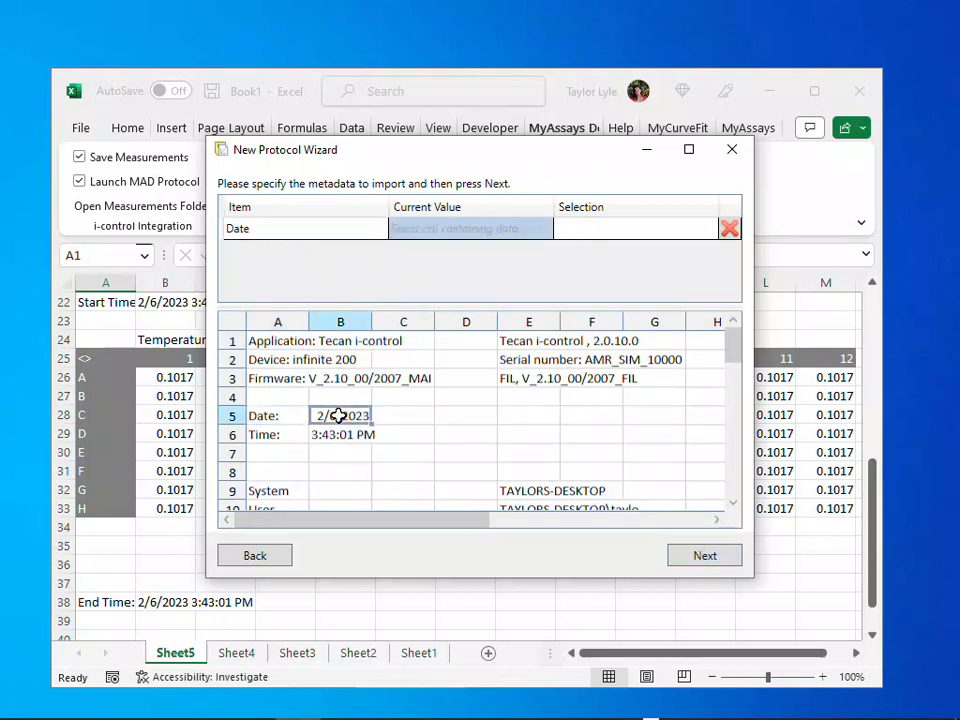
pyautogui.click(290, 435)
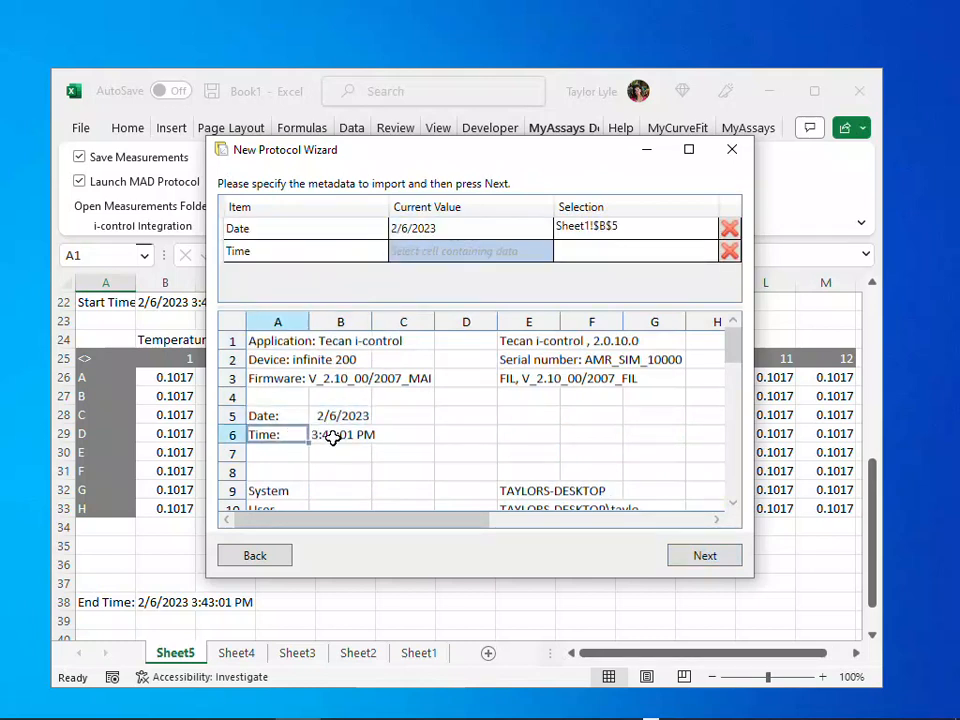
pyautogui.click(332, 435)
pyautogui.click(717, 563)
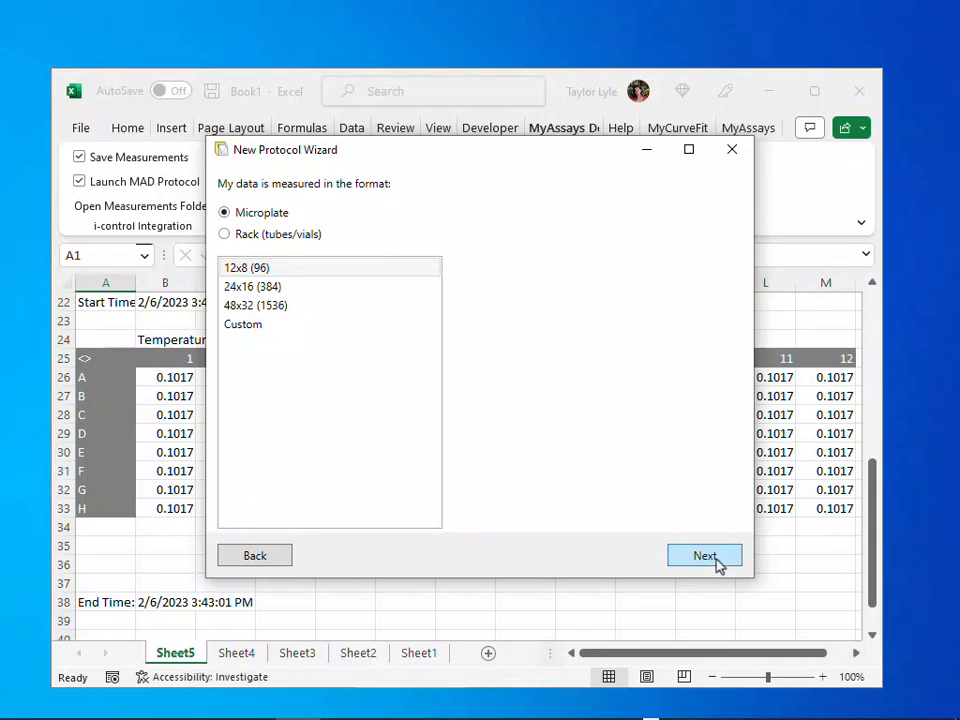
# Accept the 12x8 (96) microplate format with Unknown samples and choose the full-plate layout with duplicates in adjacent columns.
pyautogui.click(717, 563)
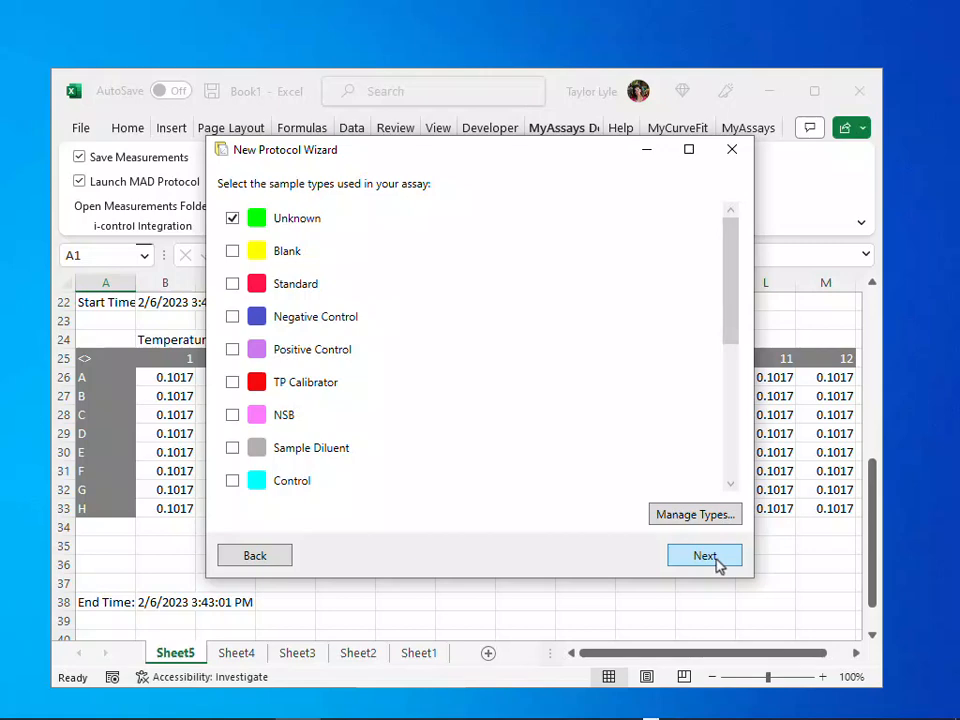
pyautogui.click(717, 563)
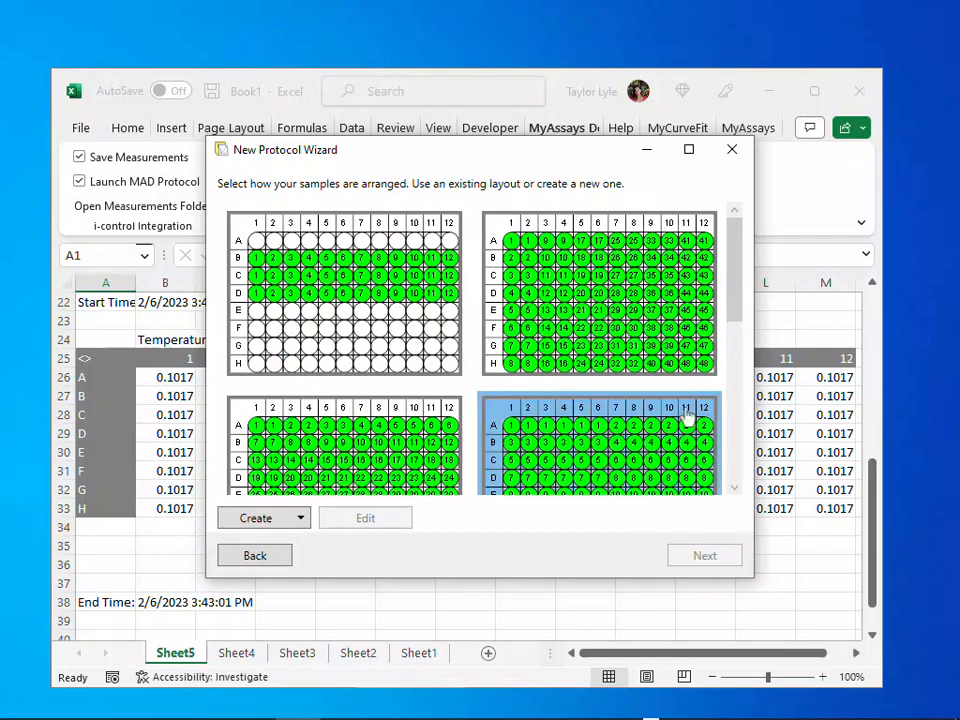
pyautogui.click(614, 316)
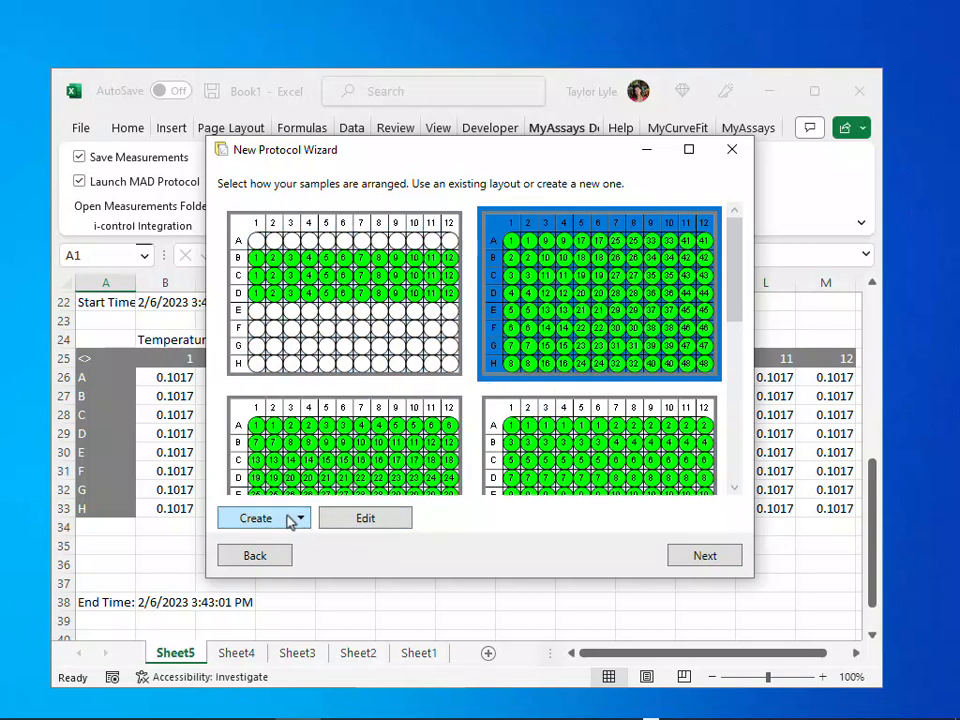
pyautogui.click(731, 558)
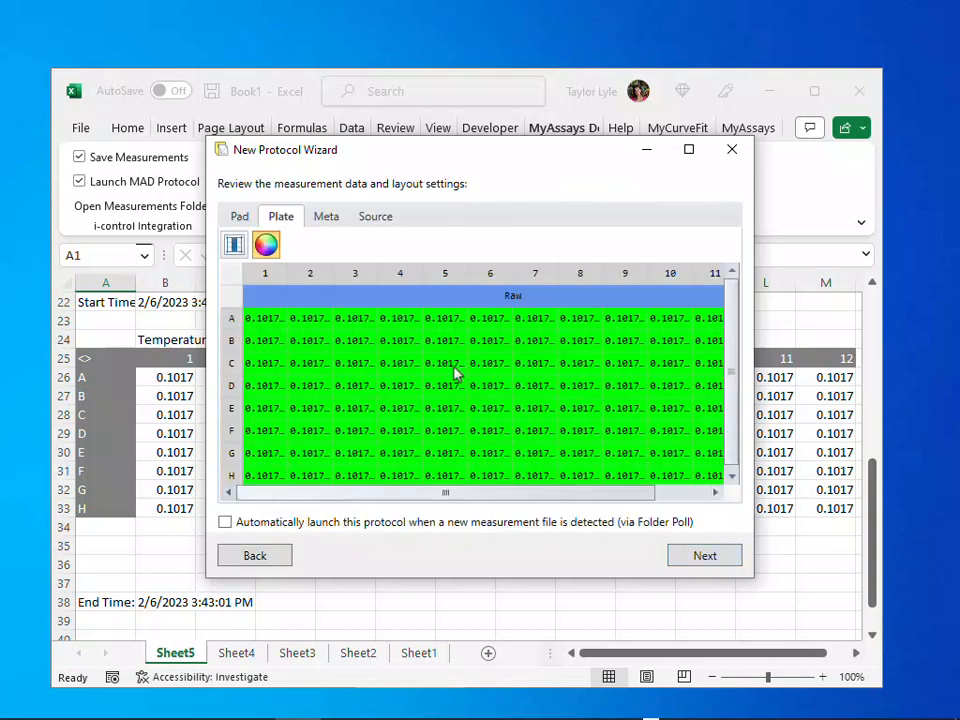
# Review the imported metadata, leave the protocol description empty, and finish creating the Factor protocol with launching enabled.
pyautogui.click(325, 219)
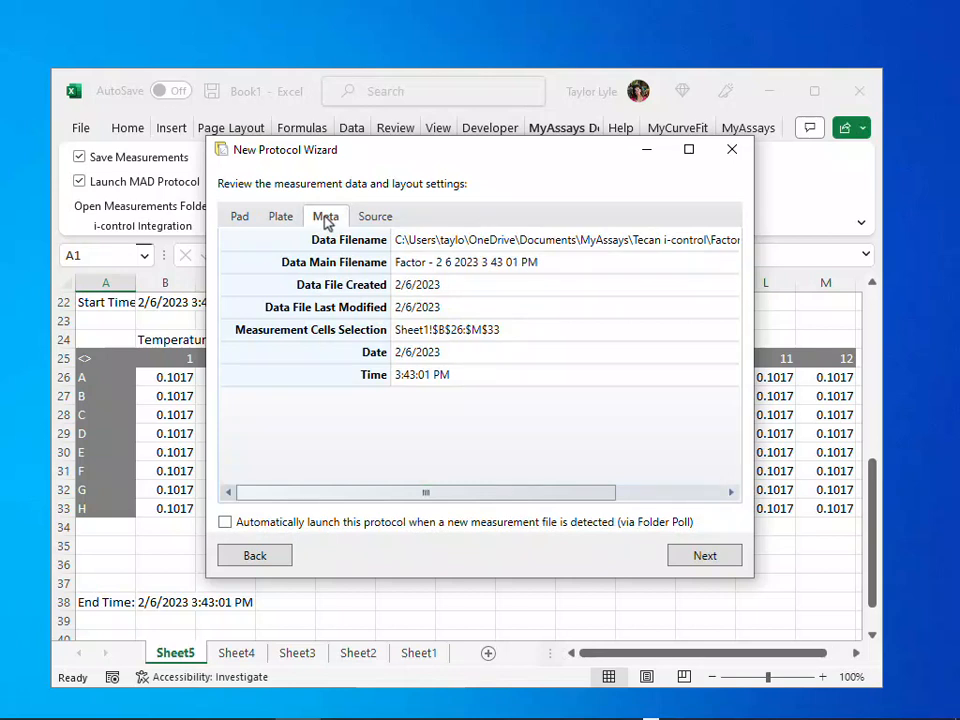
pyautogui.click(703, 562)
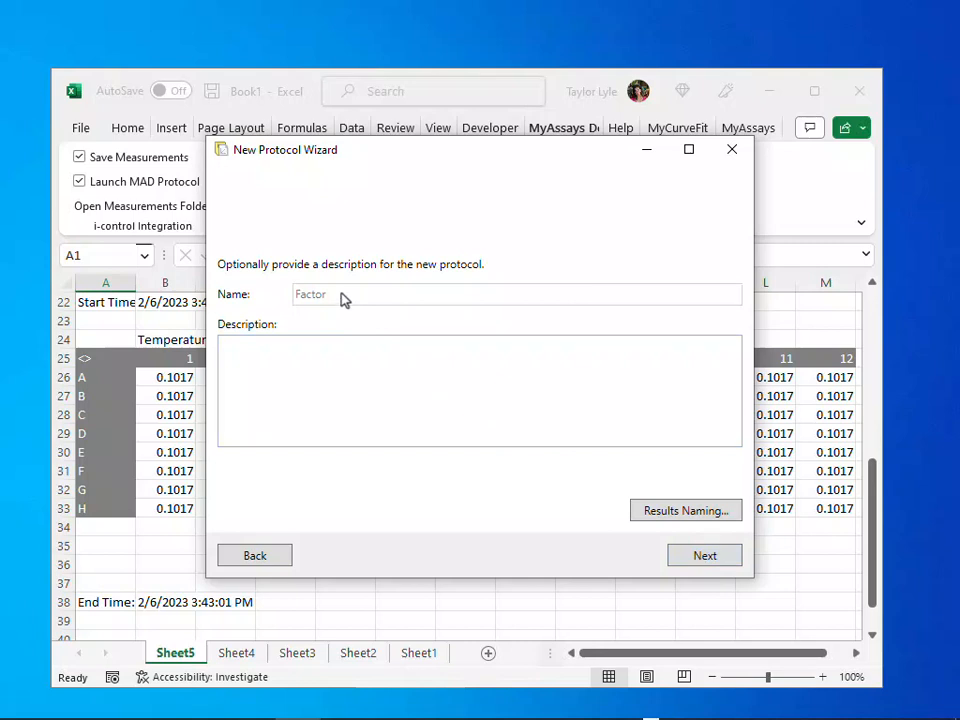
pyautogui.click(716, 557)
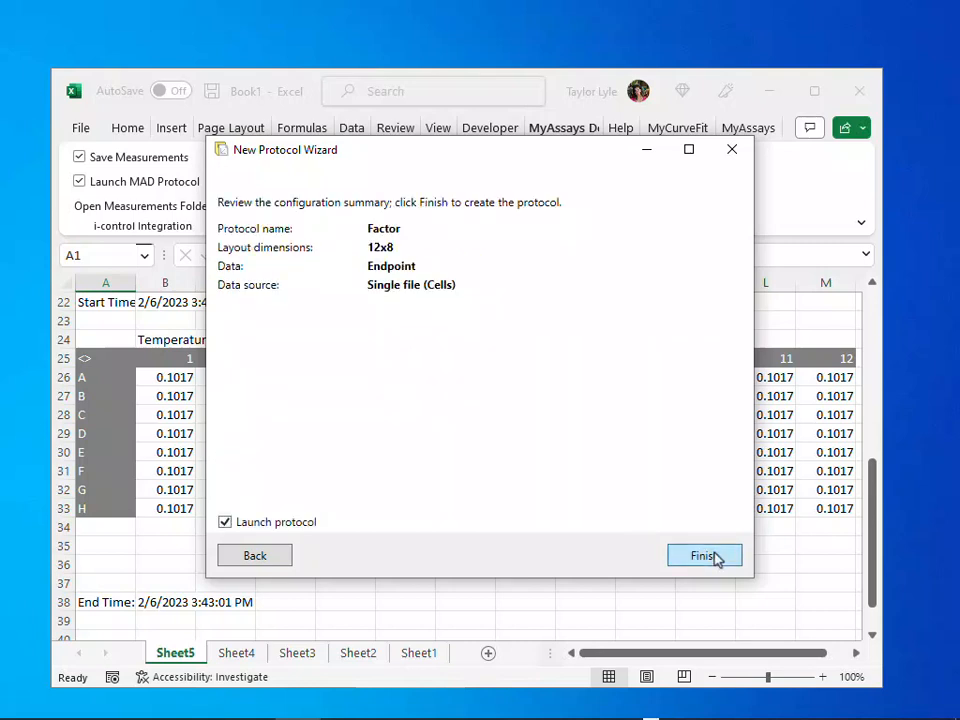
pyautogui.click(716, 557)
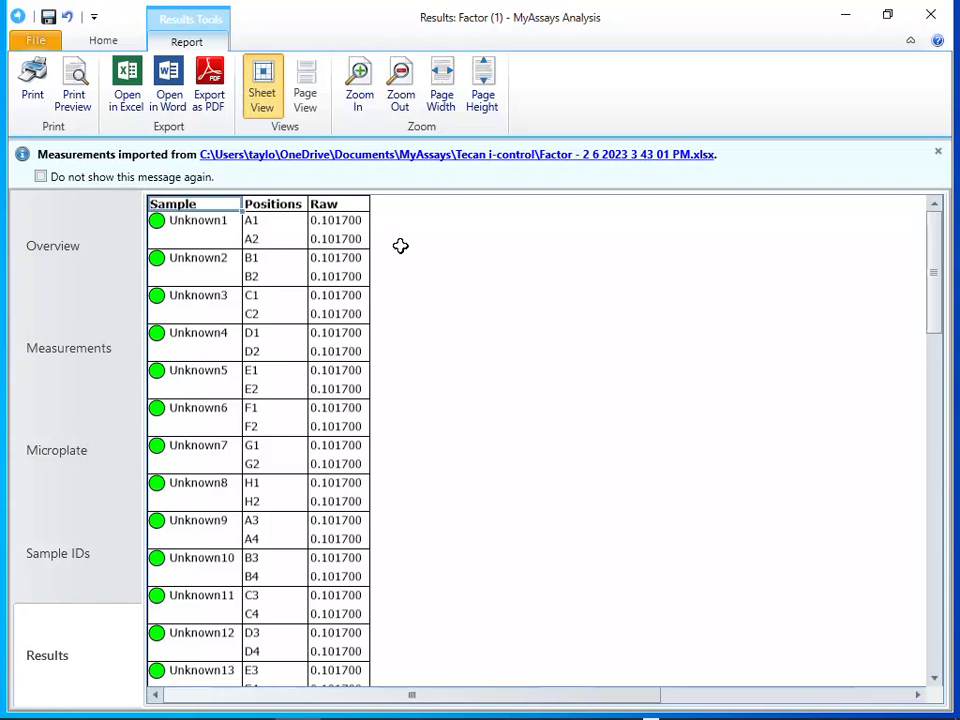
# Add a Factor transform to the assay properties that multiplies the Raw data by a factor of 2.5.
pyautogui.click(104, 41)
pyautogui.click(452, 92)
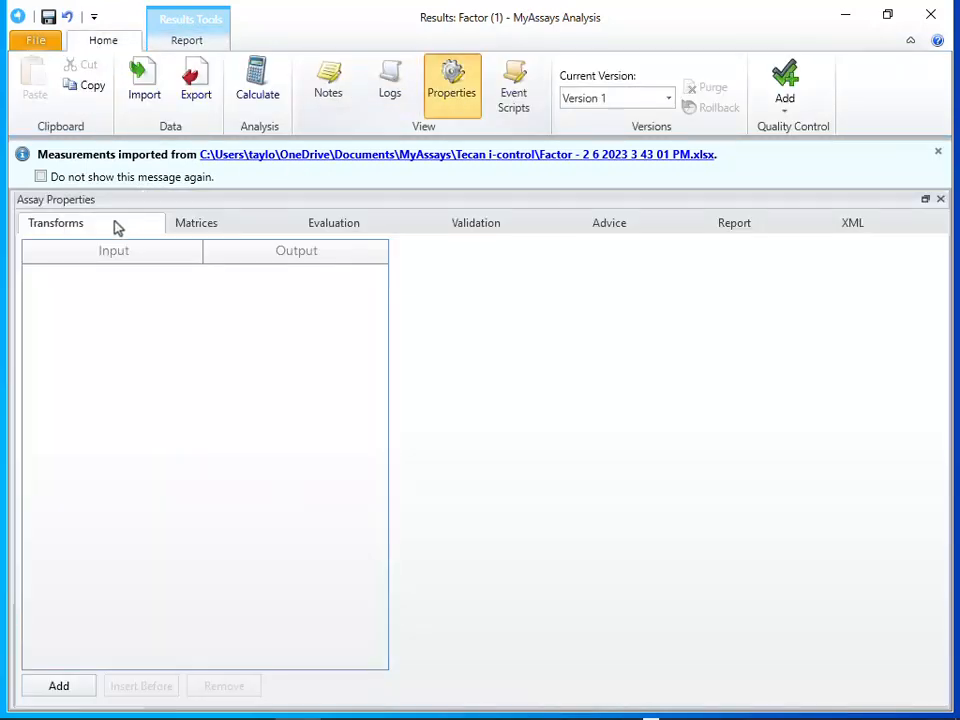
pyautogui.click(84, 687)
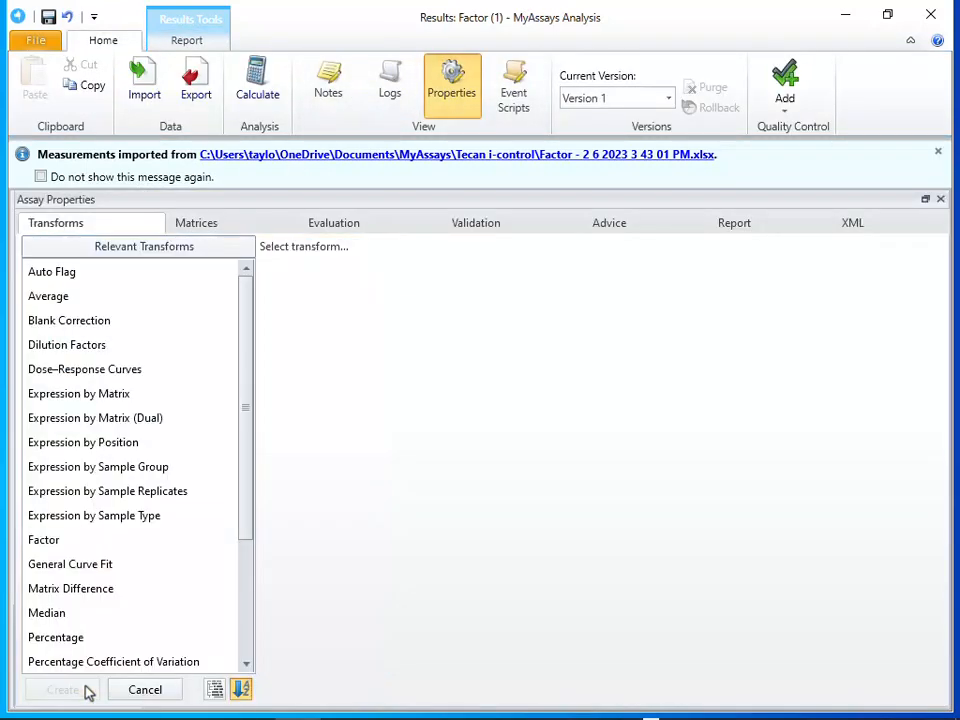
pyautogui.click(96, 540)
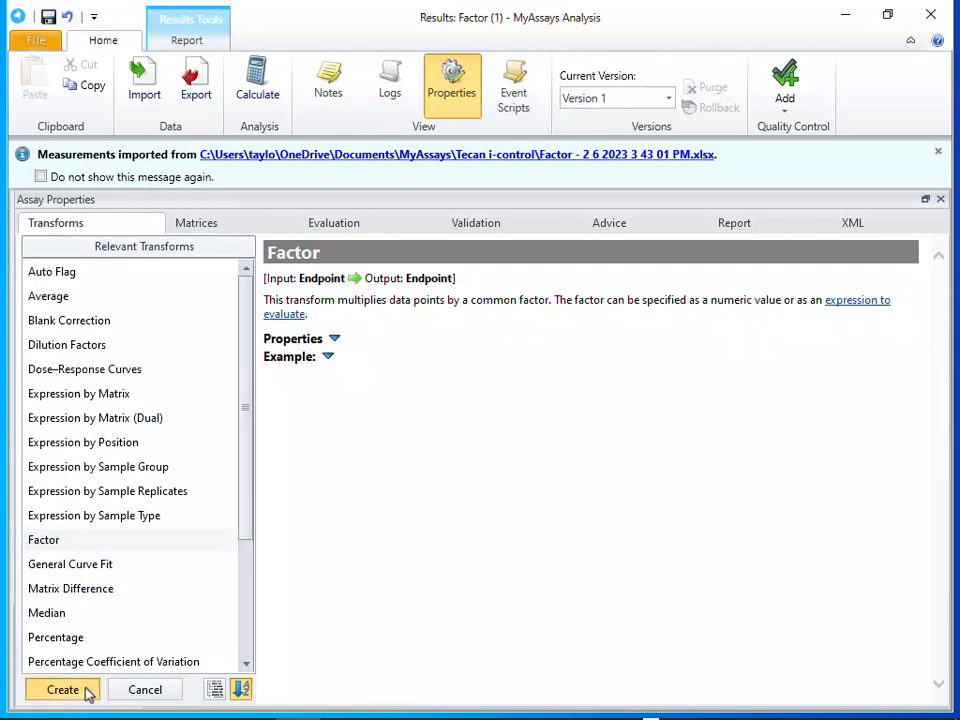
pyautogui.click(86, 694)
pyautogui.click(750, 353)
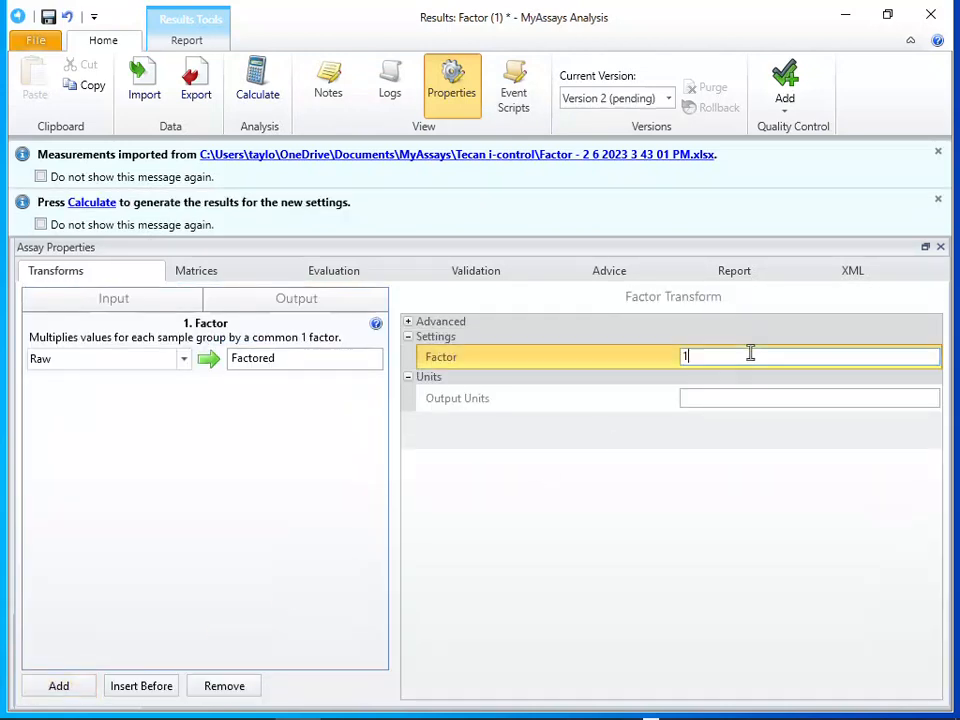
pyautogui.press('BackSpace')
pyautogui.write('2.5')
# Enable auto commands to calculate, export and launch an XLSX report, and run with no application window.
pyautogui.click(35, 39)
pyautogui.click(85, 233)
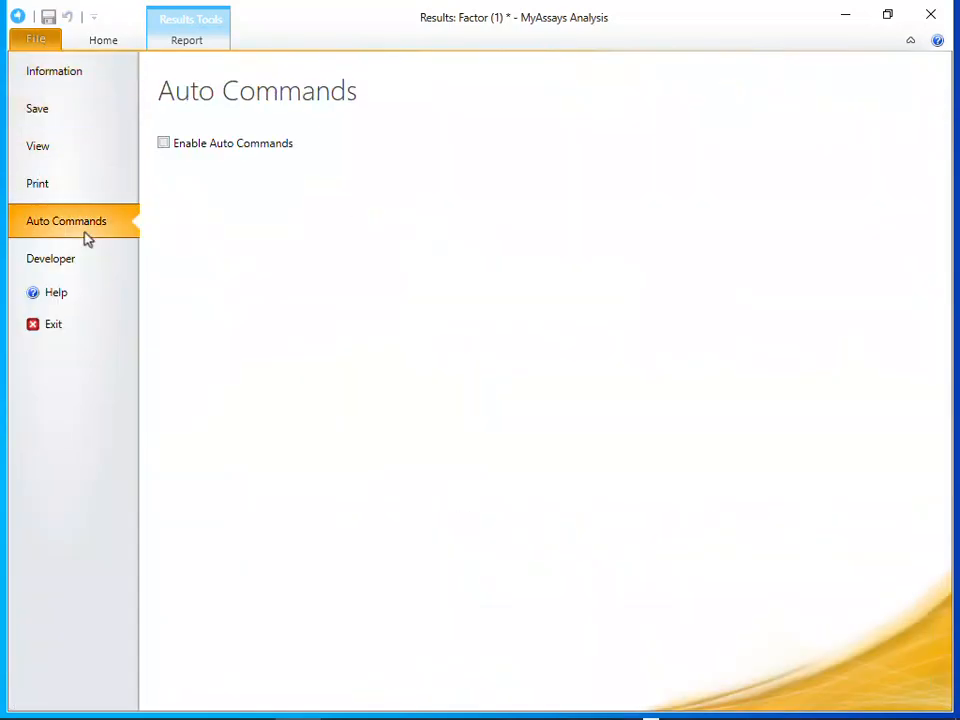
pyautogui.click(224, 146)
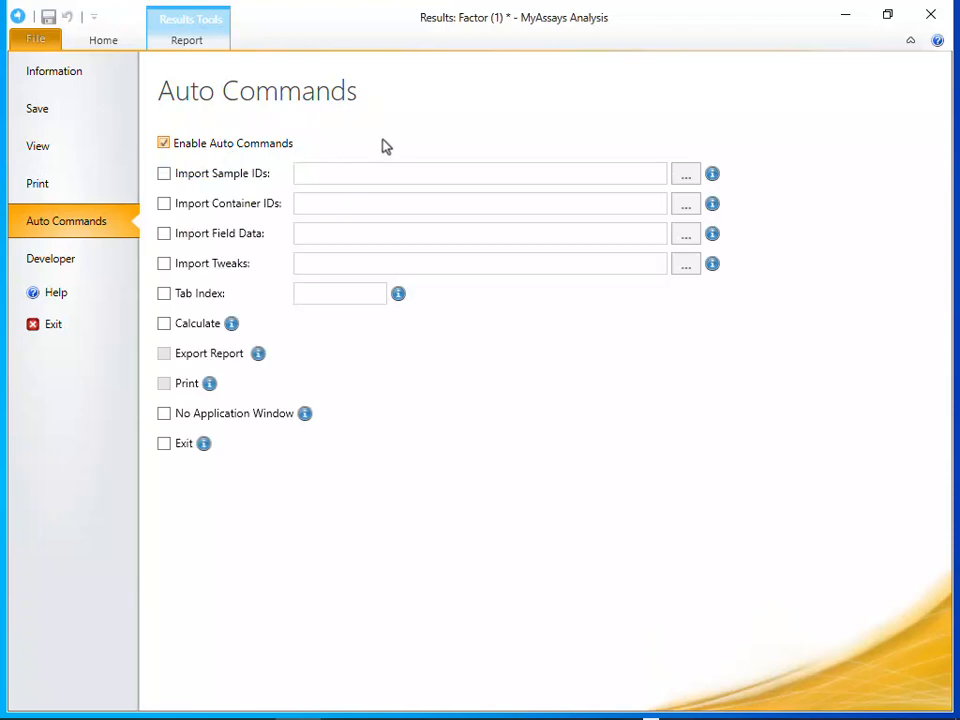
pyautogui.click(210, 323)
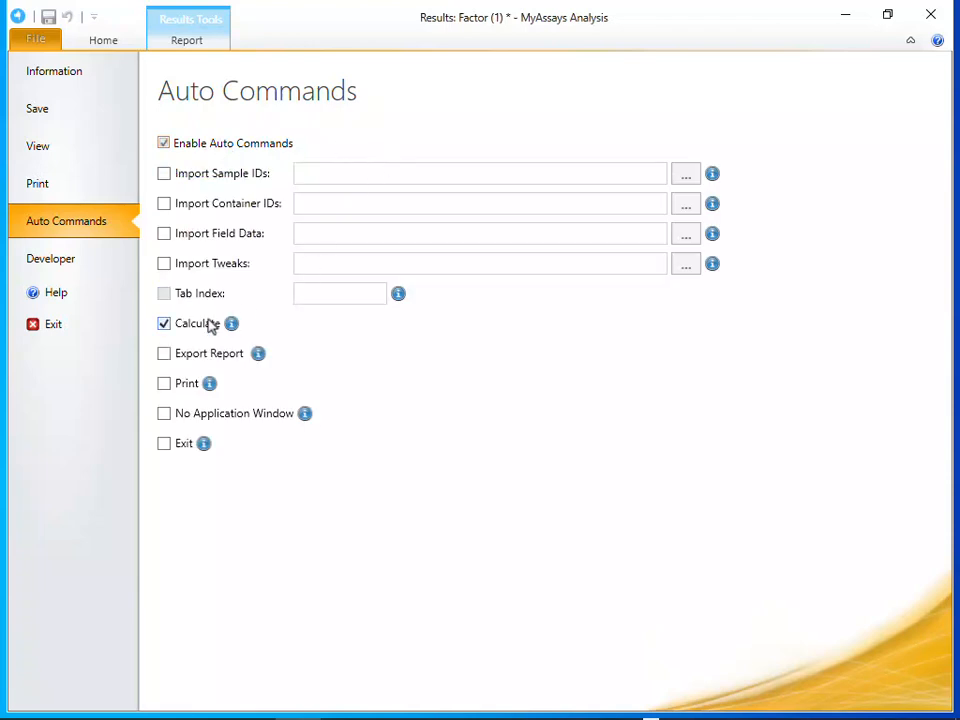
pyautogui.click(230, 354)
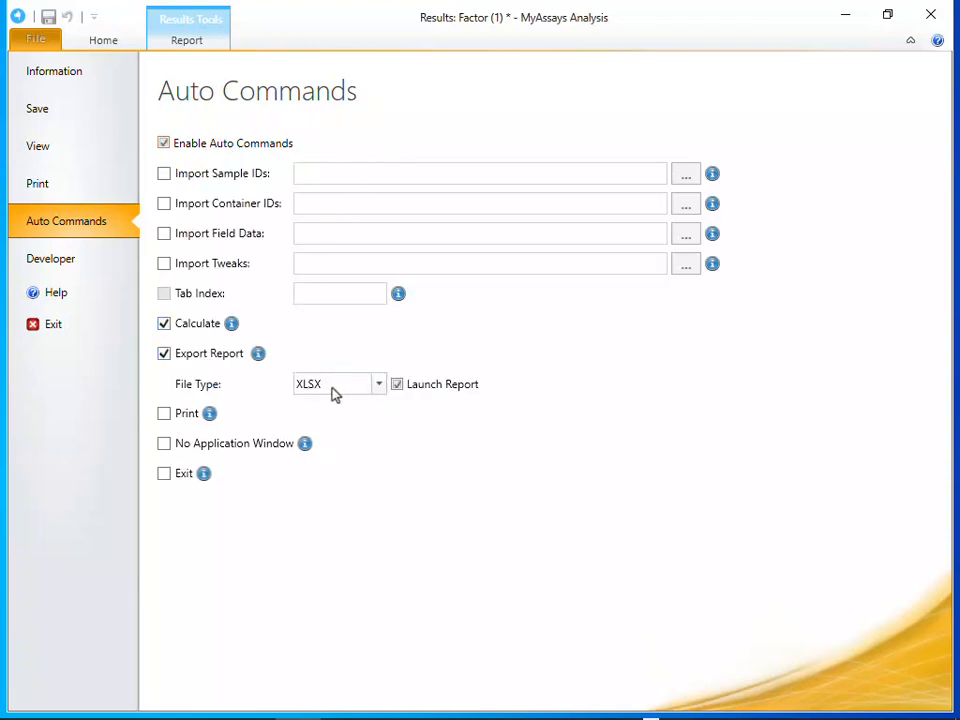
pyautogui.click(283, 446)
# Save and close the Factor protocol, and start the MAD Factor measurement again in Tecan i-control.
pyautogui.click(116, 41)
pyautogui.click(47, 18)
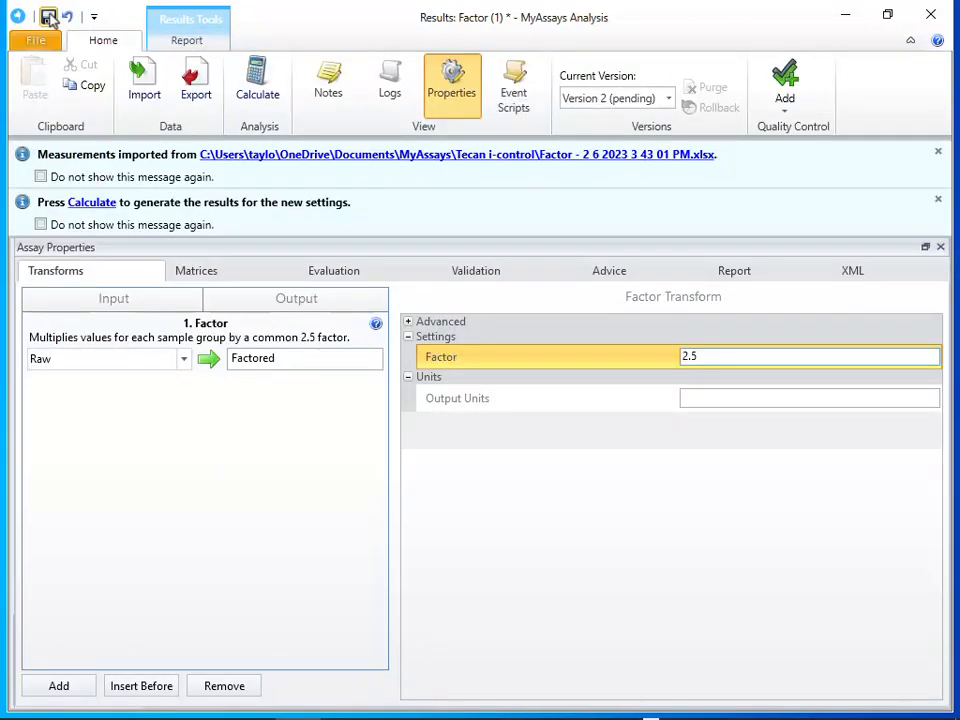
pyautogui.click(932, 16)
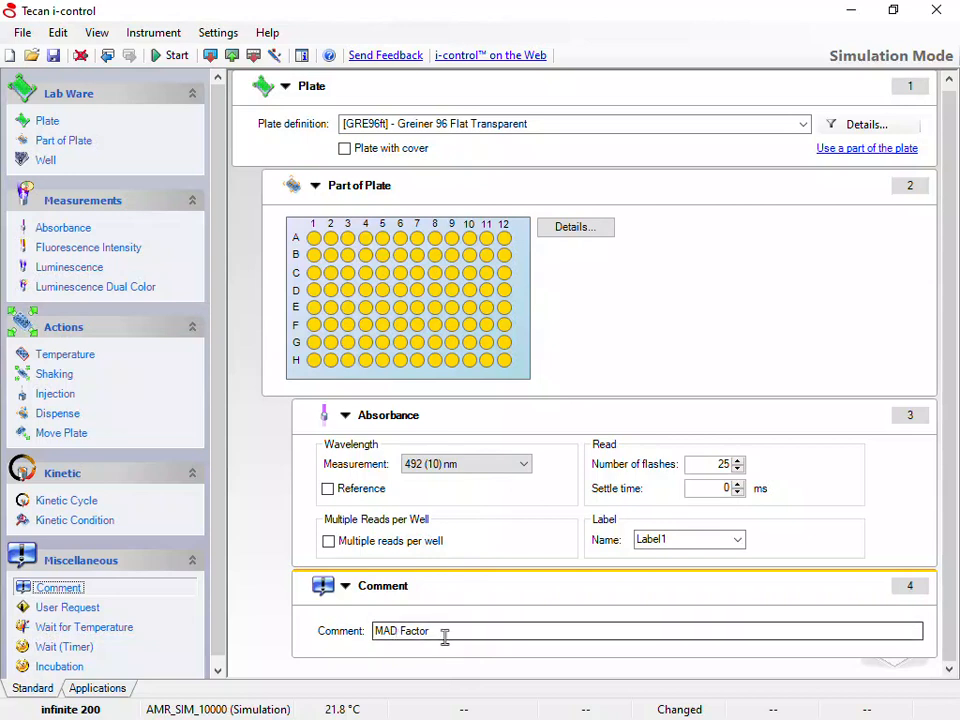
pyautogui.click(174, 56)
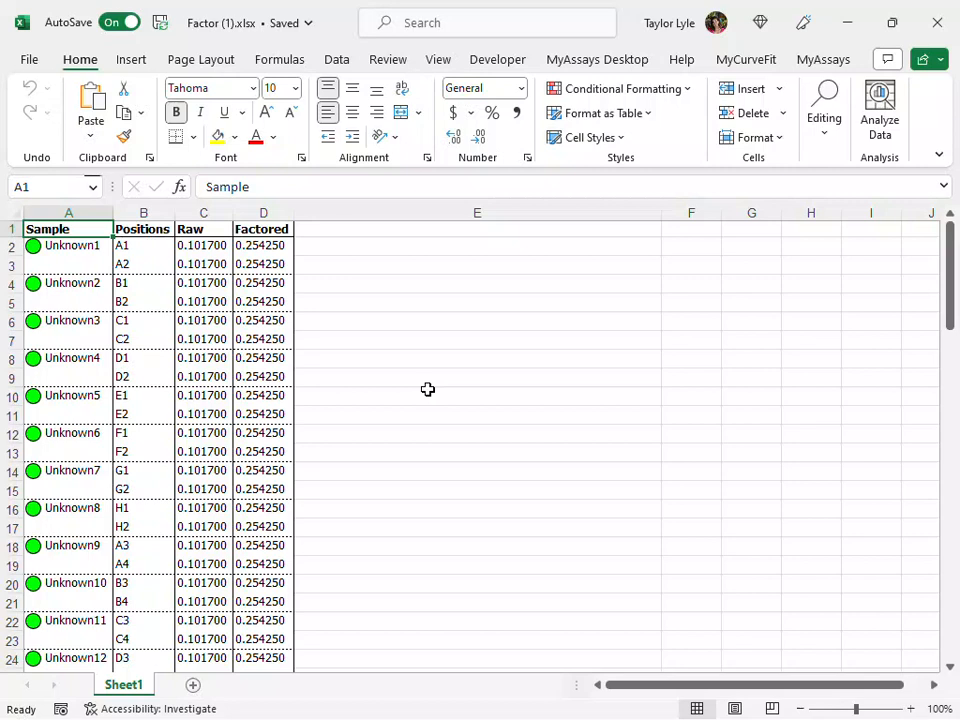
# From Excel, open the i-control measurements folder to examine the saved measurement files, and minimize the folder window.
pyautogui.click(630, 62)
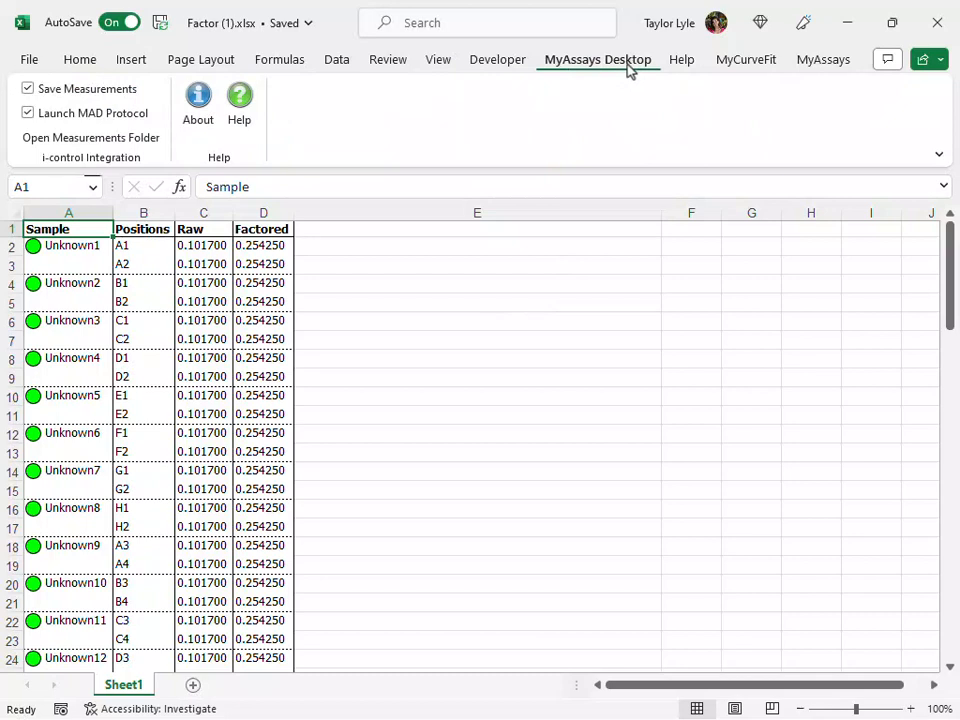
pyautogui.click(145, 142)
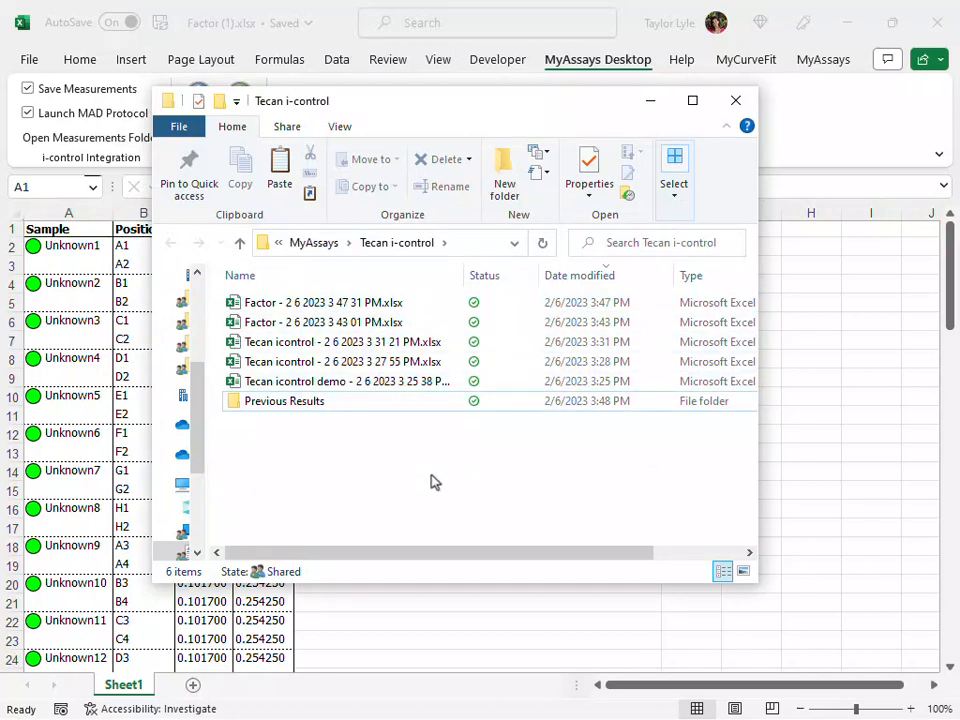
pyautogui.click(651, 101)
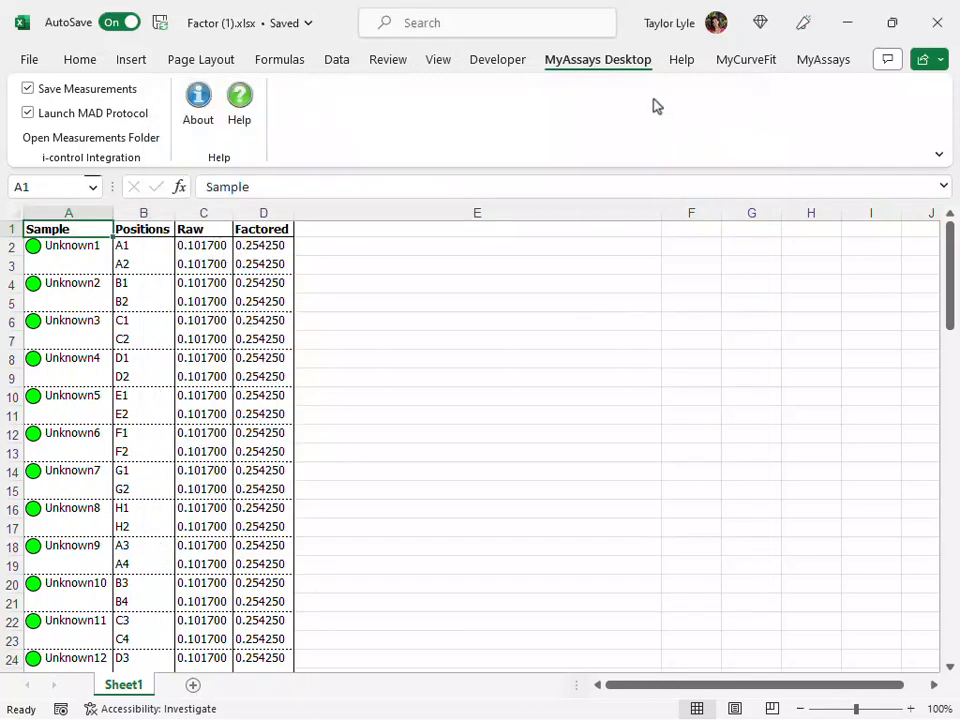